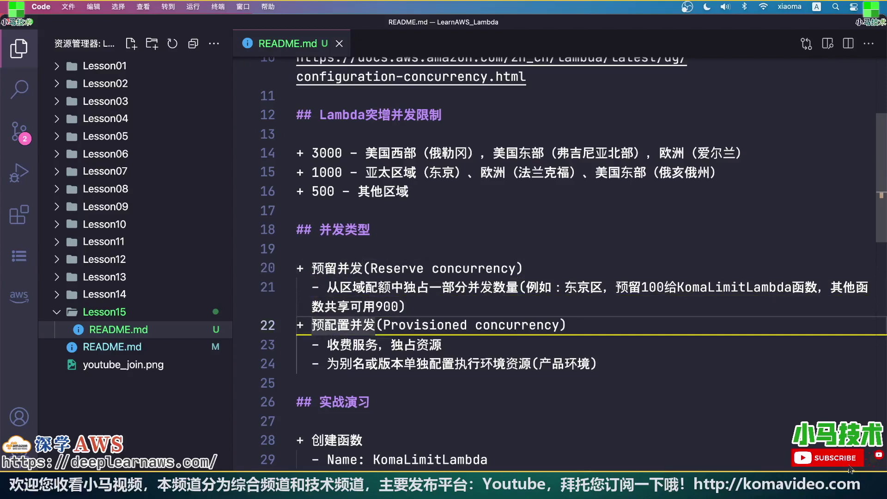
Review the README notes on provisioned concurrency (预配置并发) and the burst concurrency limit for the Tokyo region
key(Right)
key(Right)
key(Right)
key(Right)
key(Right)
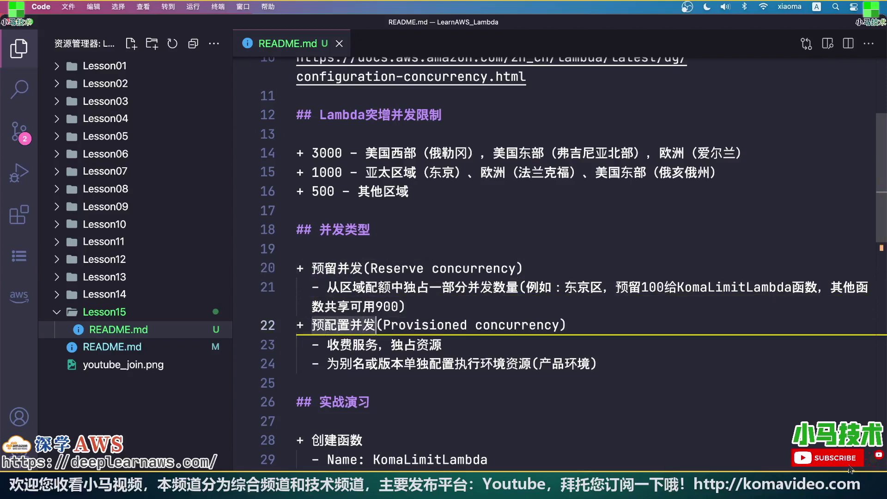
key(Right)
key(Left)
key(Left)
key(Left)
key(Left)
key(Left)
key(Left)
double_click(332, 172)
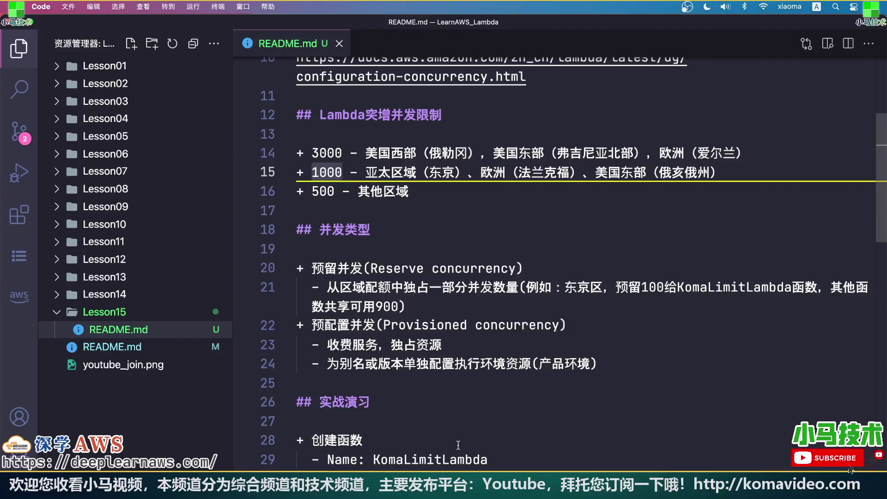
Copy the function name KomaLimitLambda from the 实战演习 section of the README
scroll(457, 445, down, 10)
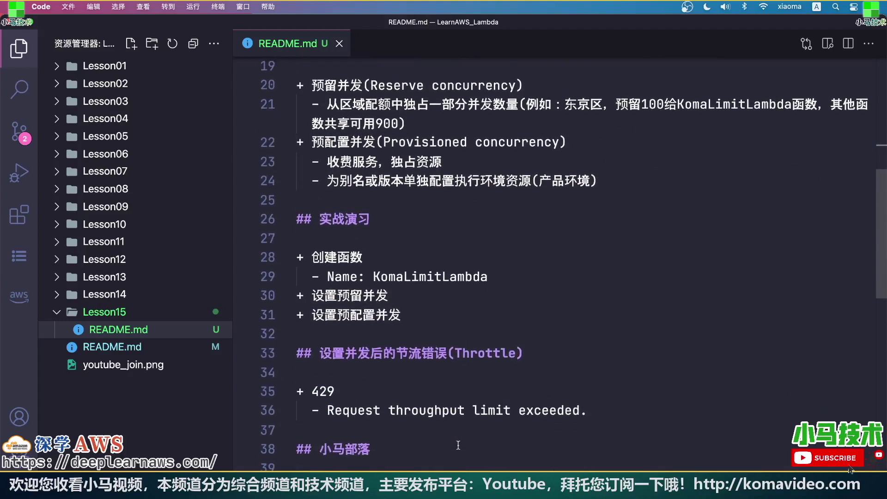
scroll(458, 444, down, 2)
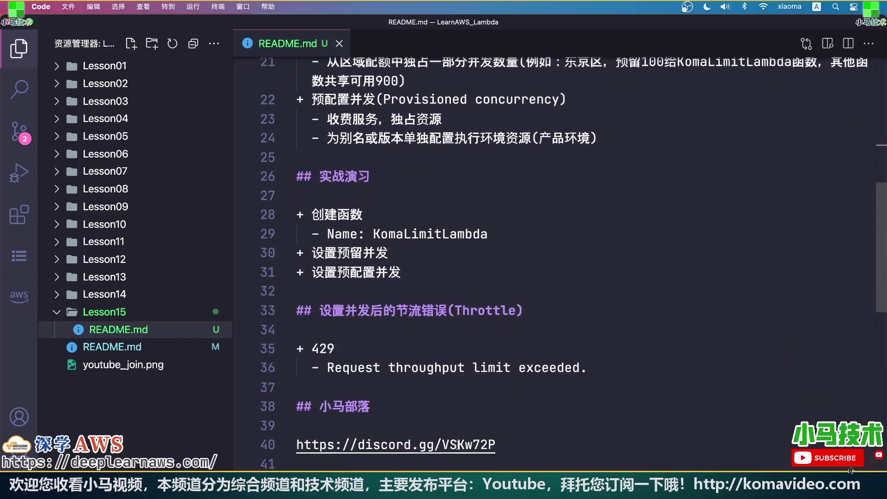
double_click(434, 233)
key(ctrl+c)
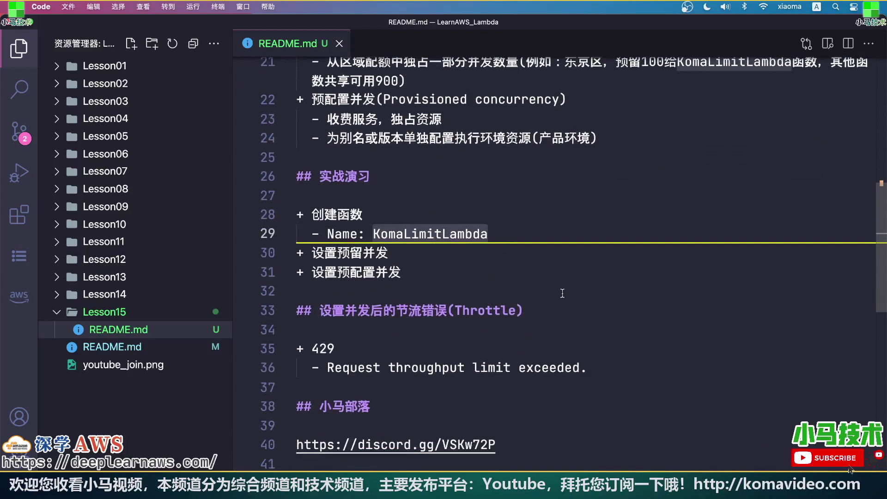
Switch to the AWS Management Console in the browser and open the Lambda service by searching for lambda
key(ctrl+Right)
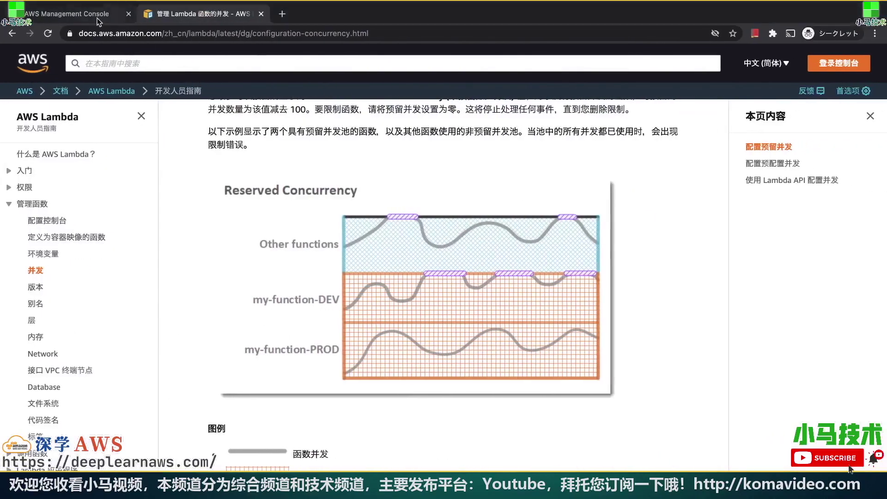
click(97, 16)
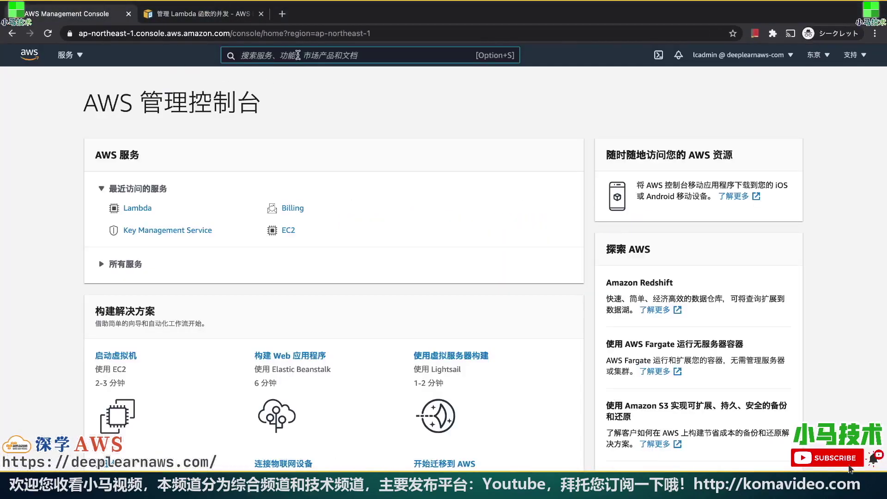
text(lambda)
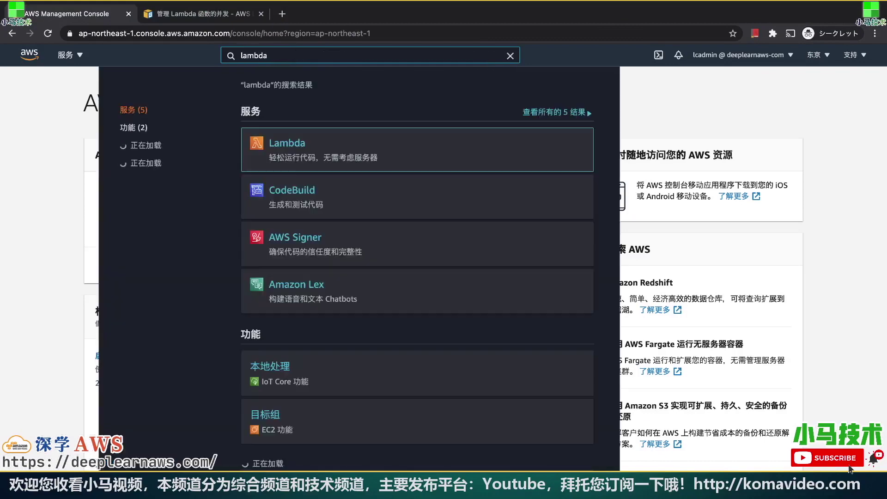
key(Return)
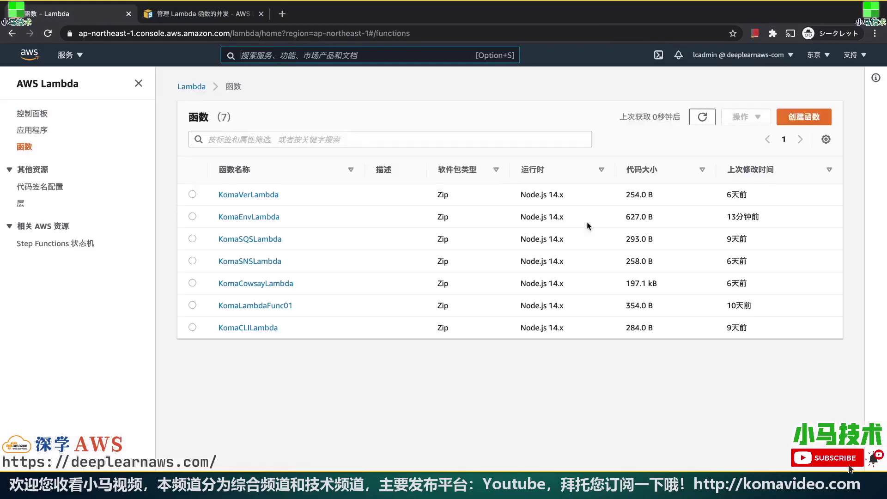
Start a new from-scratch function named KomaLimitLambda with the Node.js 14.x runtime
click(797, 119)
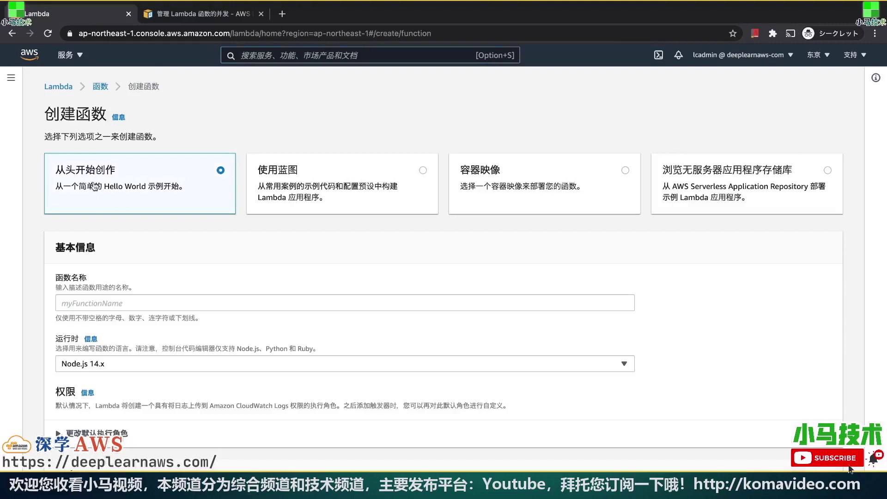
click(109, 304)
key(ctrl+v)
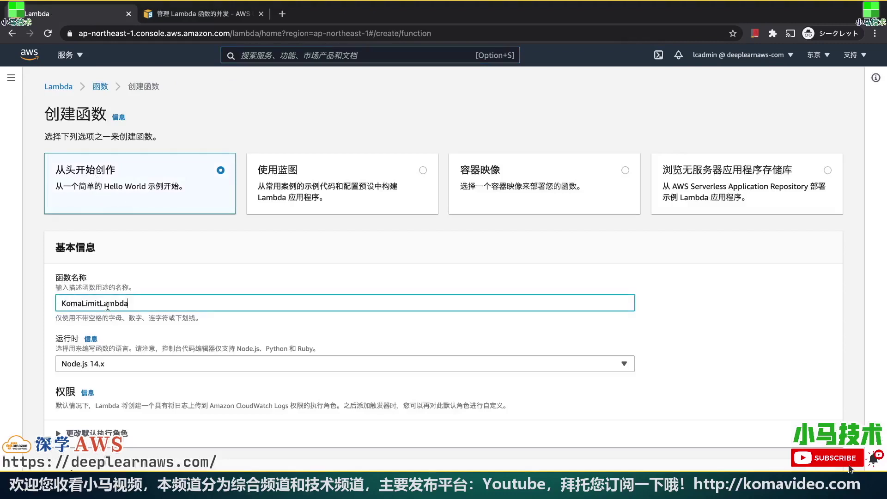
click(48, 339)
click(148, 369)
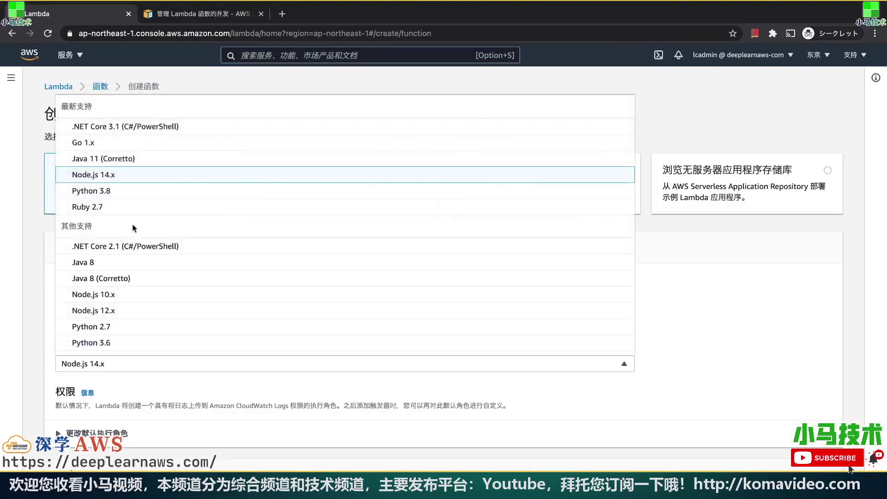
click(27, 348)
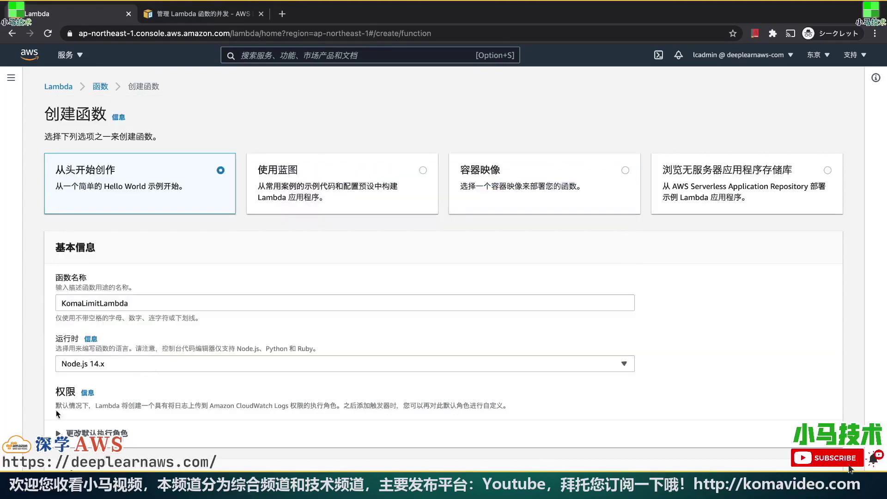
Assign the existing execution role KomaLambdaRole and create the function
scroll(56, 409, down, 2)
click(108, 382)
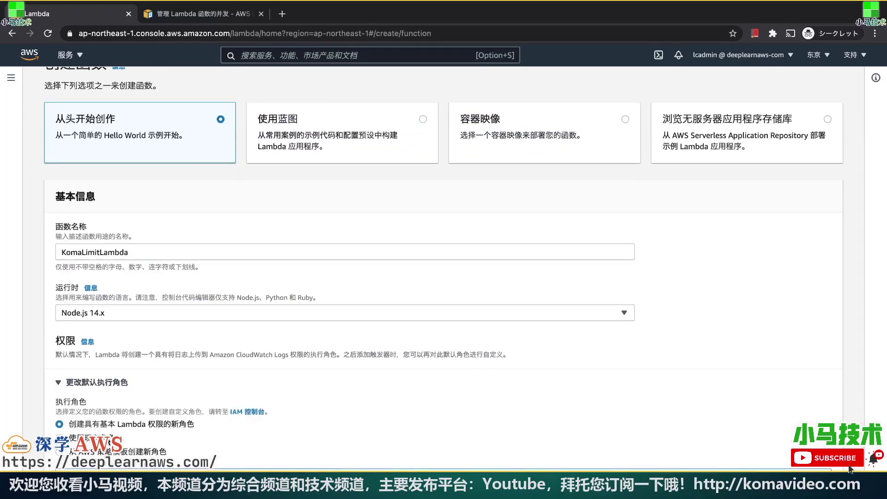
click(109, 439)
scroll(350, 422, down, 2)
click(276, 398)
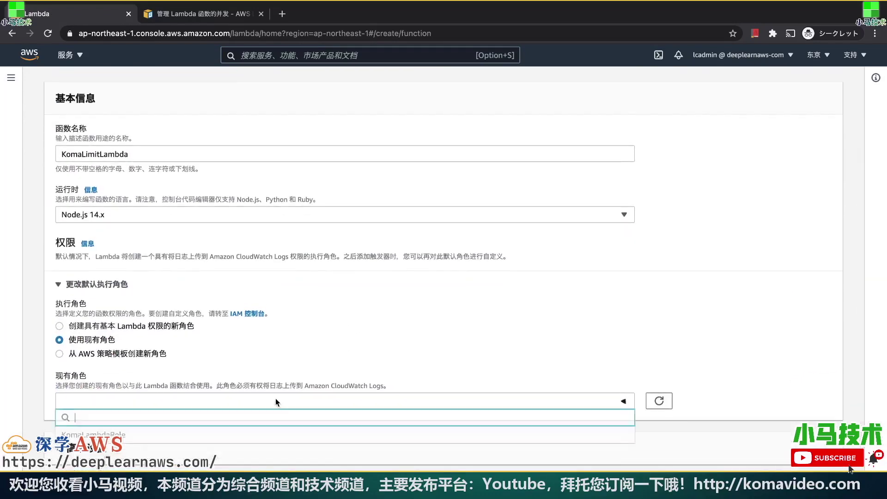
click(148, 437)
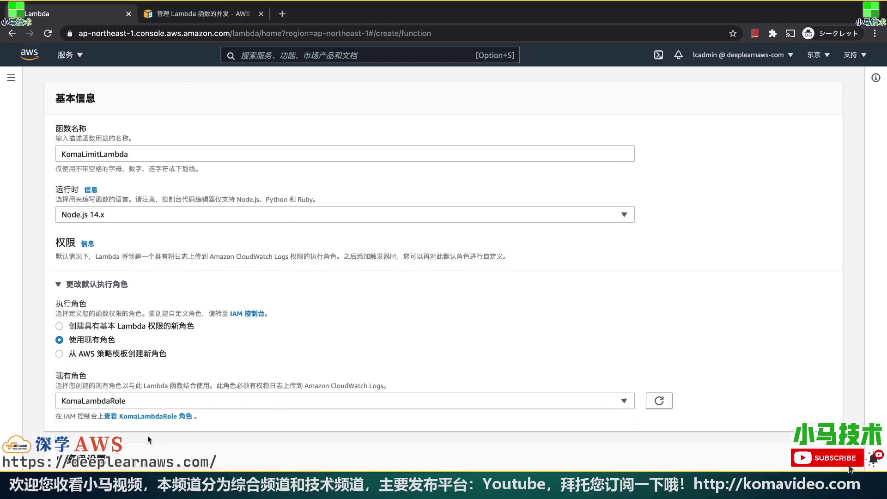
scroll(795, 325, down, 1)
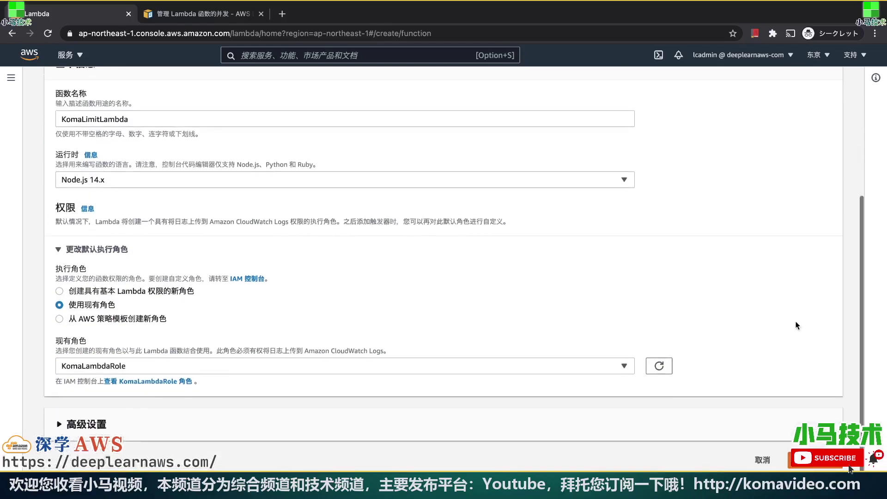
click(825, 466)
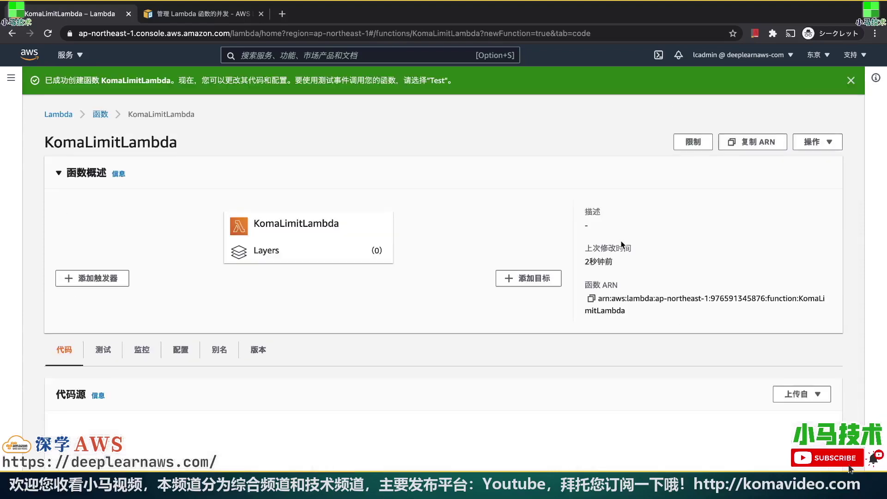
Change the response body in index.js to 'Hello from KomaLimitLambda!' and deploy the code
click(851, 81)
scroll(328, 261, down, 4)
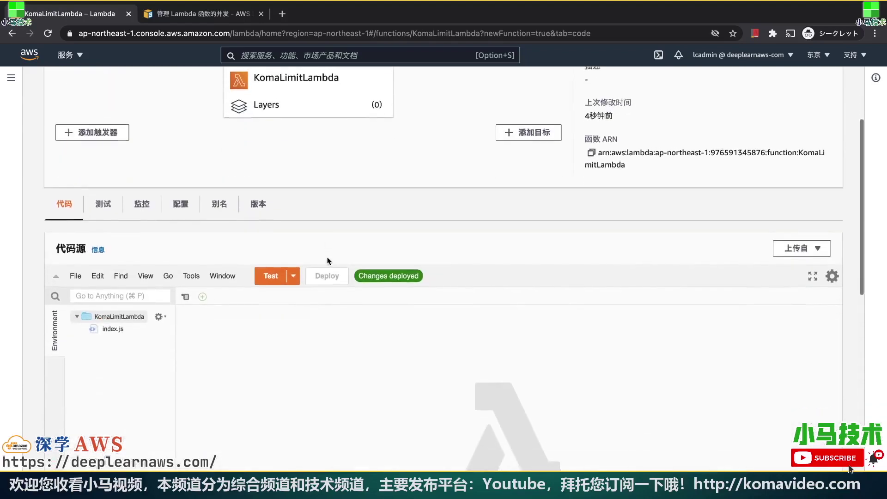
double_click(112, 313)
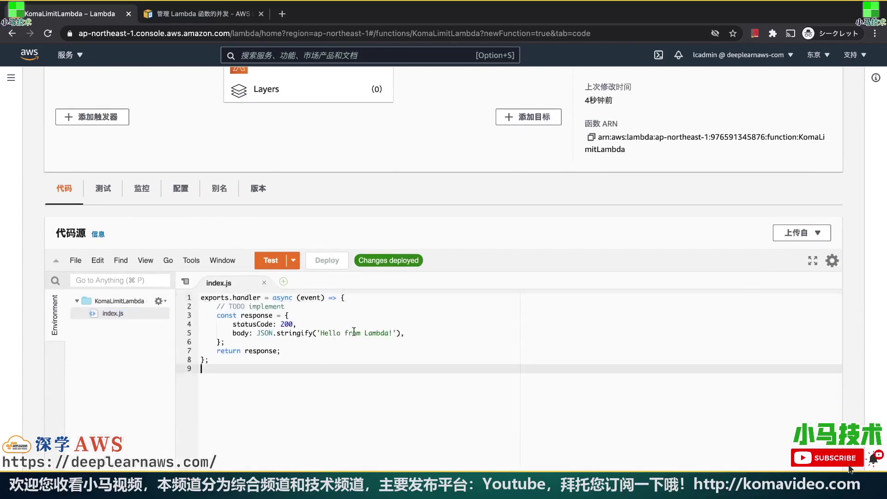
double_click(372, 333)
key(super+v)
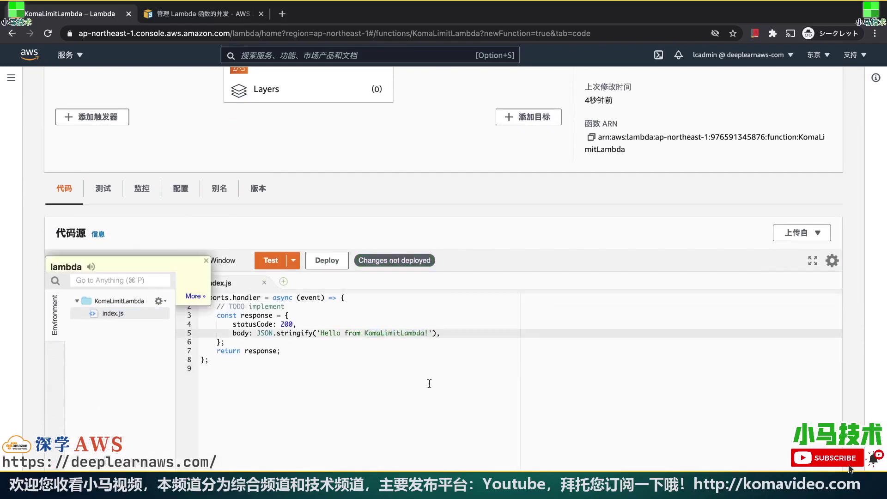
click(327, 260)
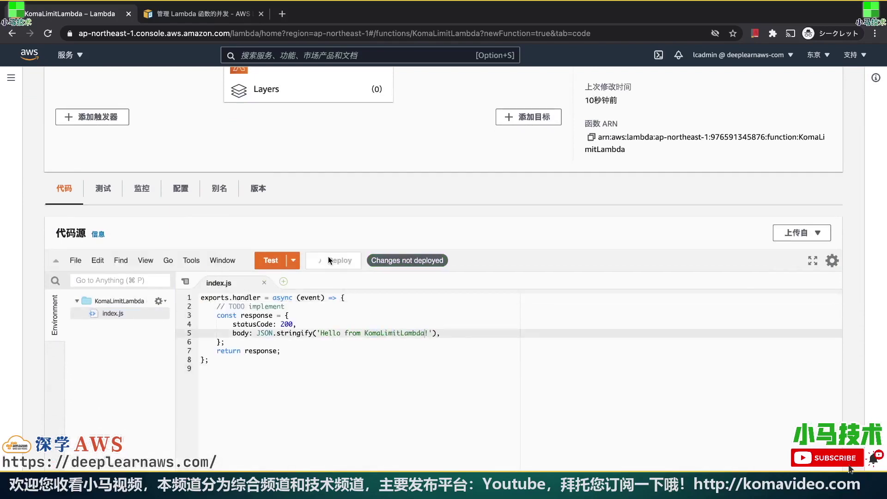
Create a test event named KomaLimitLambdaTE from the hello-world template and run the test
click(270, 260)
click(265, 243)
key(super+v)
text(TE)
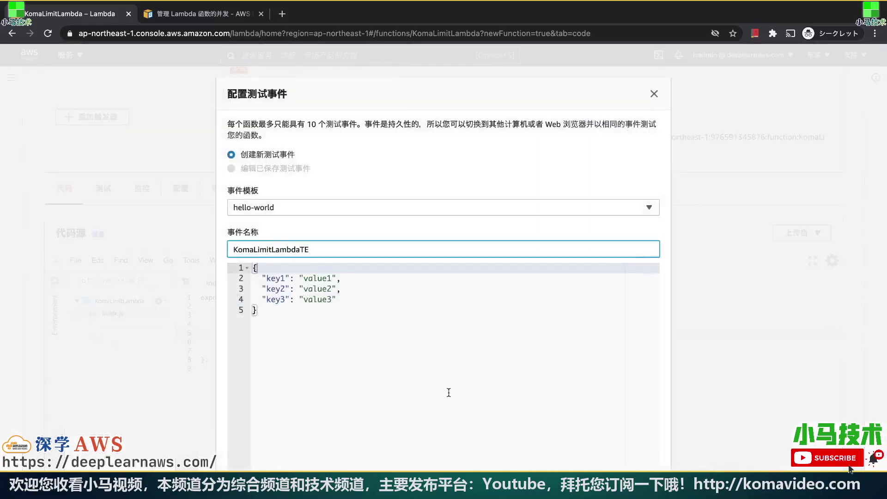
scroll(448, 392, down, 3)
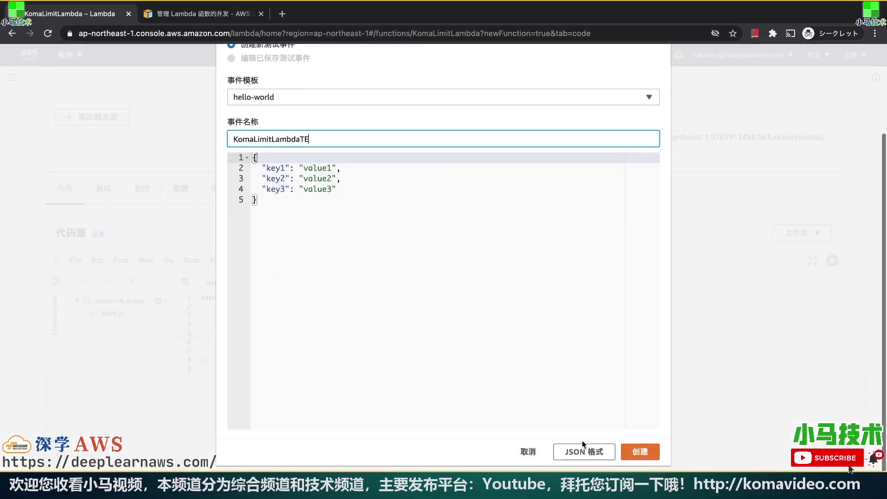
click(640, 451)
click(270, 290)
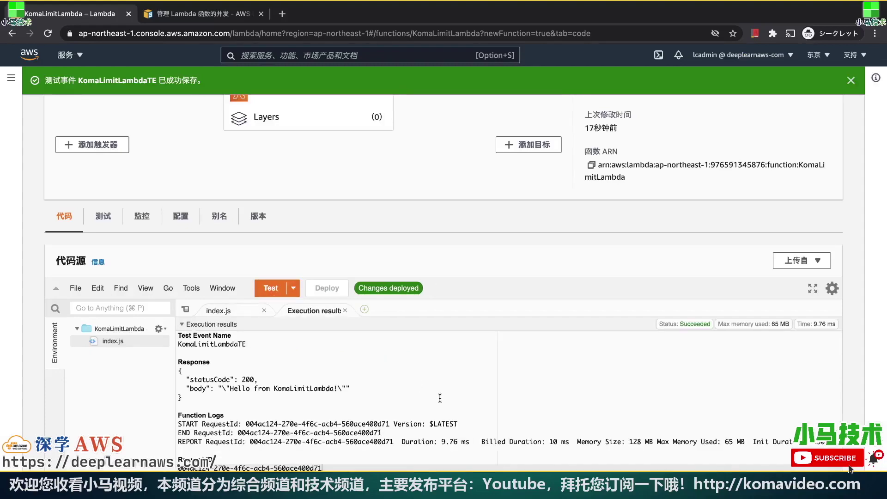
Check the reserved concurrency item (设置预留并发) in the README's exercise list and return to the browser
key(super+Tab)
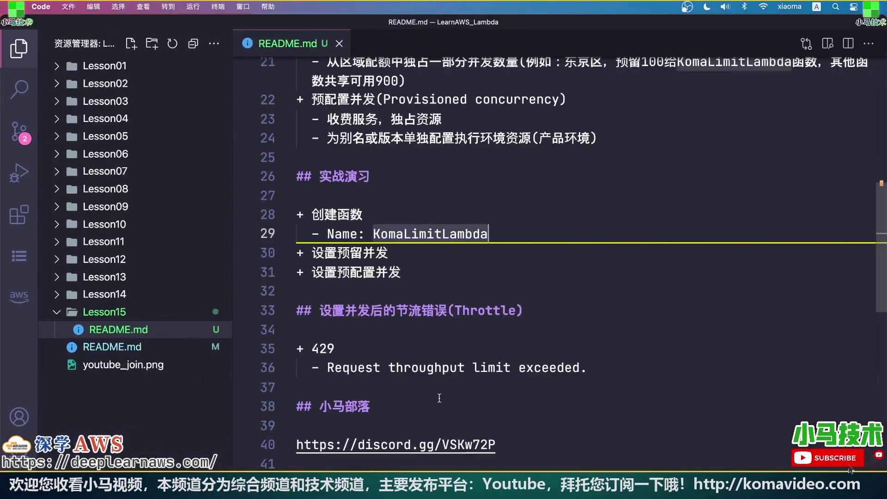
click(422, 253)
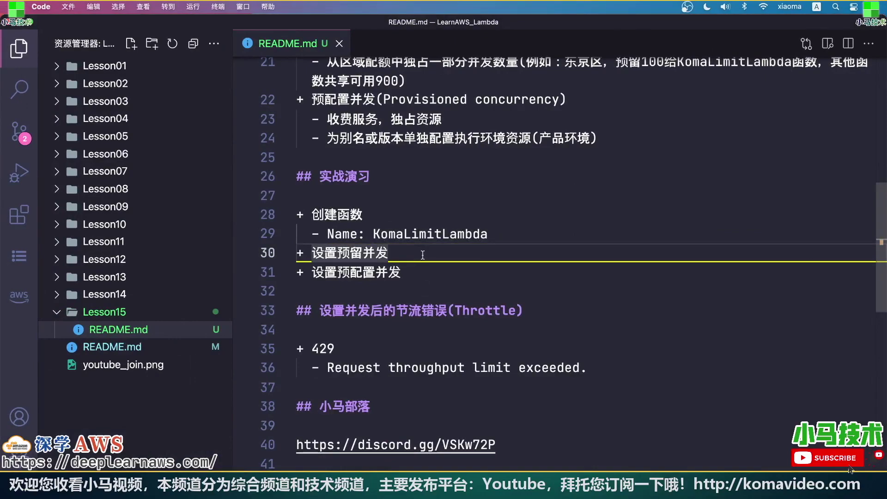
key(super+Tab)
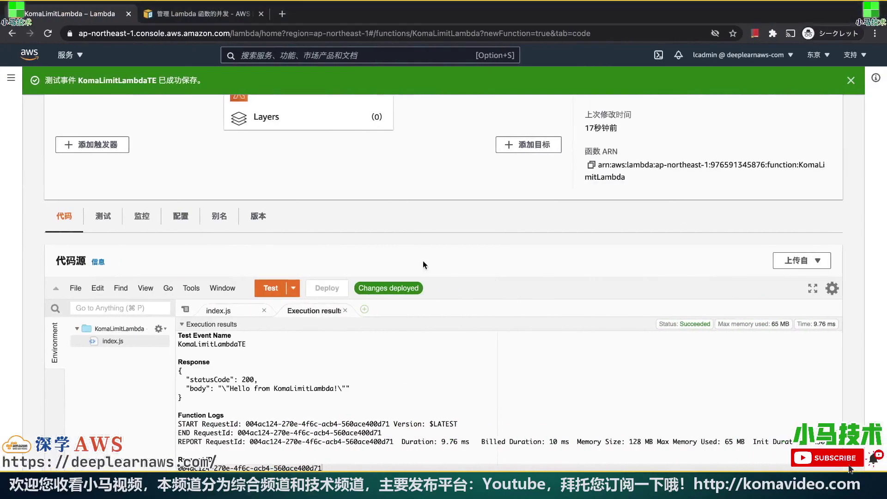
Open the function's configuration and examine its function concurrency and unreserved account concurrency values
click(186, 216)
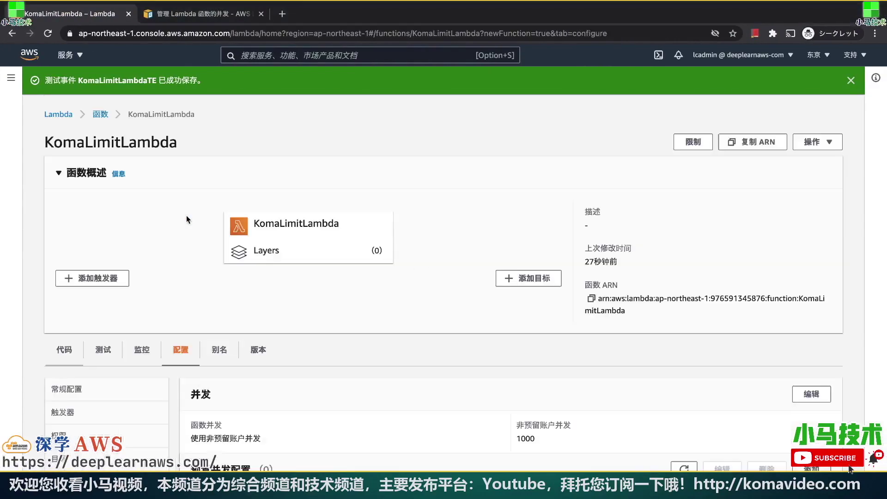
scroll(423, 389, down, 5)
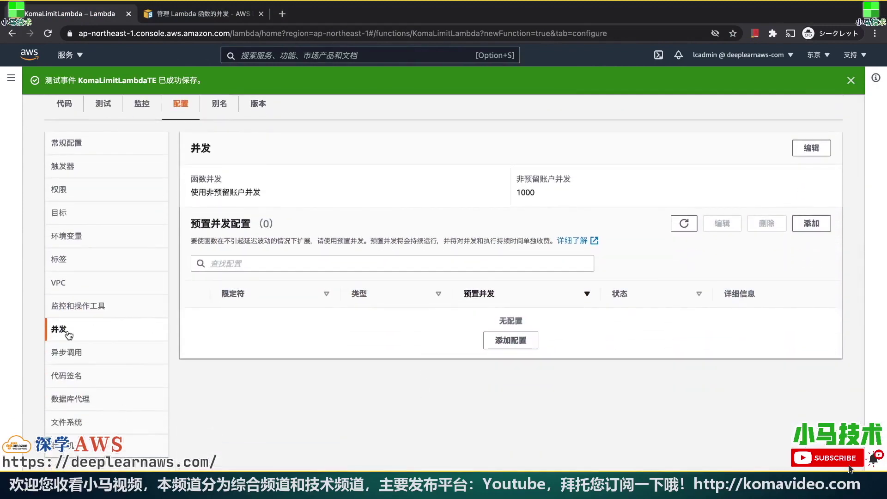
scroll(392, 405, up, 1)
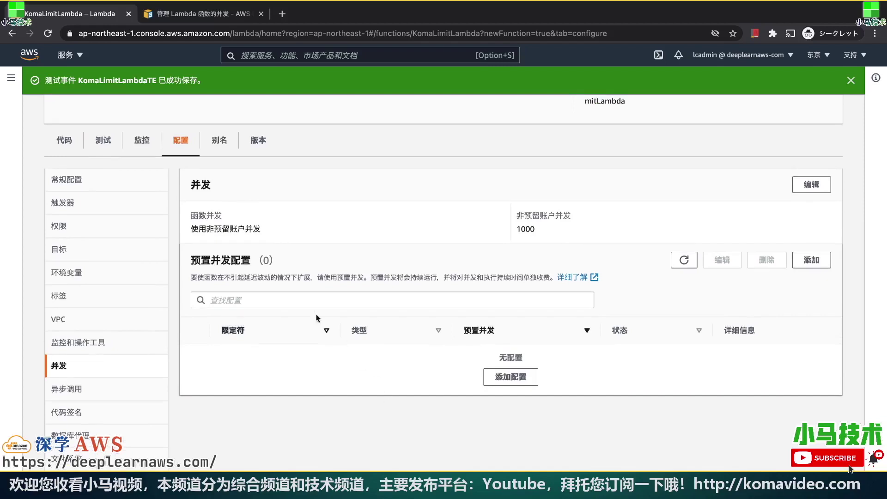
drag(190, 229, 263, 230)
double_click(524, 230)
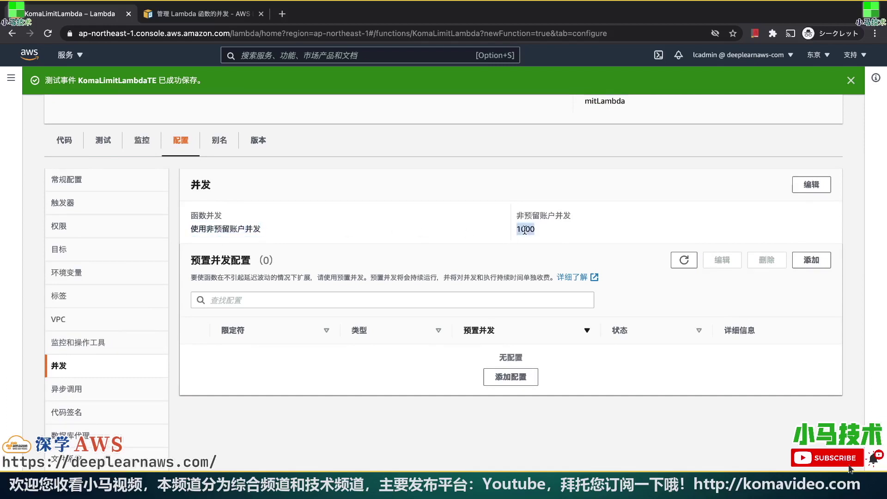
Open the function's concurrency settings for editing, check the README's exercise list, and examine the unreserved account concurrency
click(716, 206)
click(801, 185)
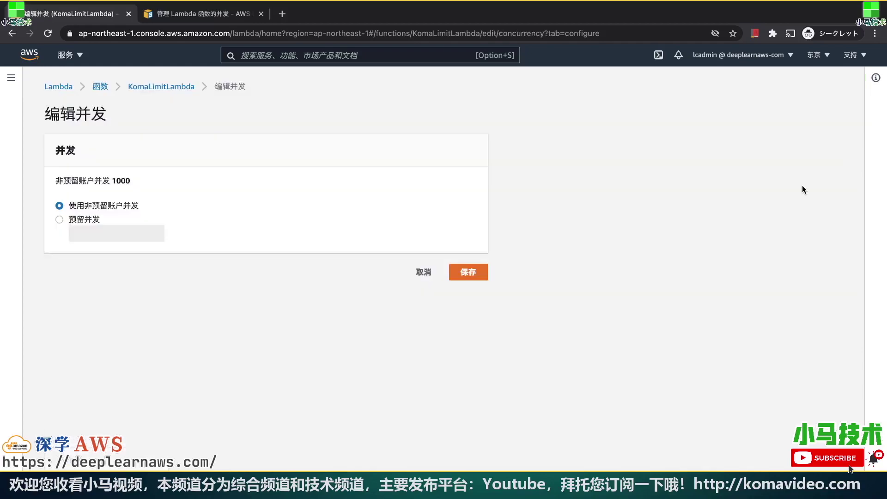
key(super+Tab)
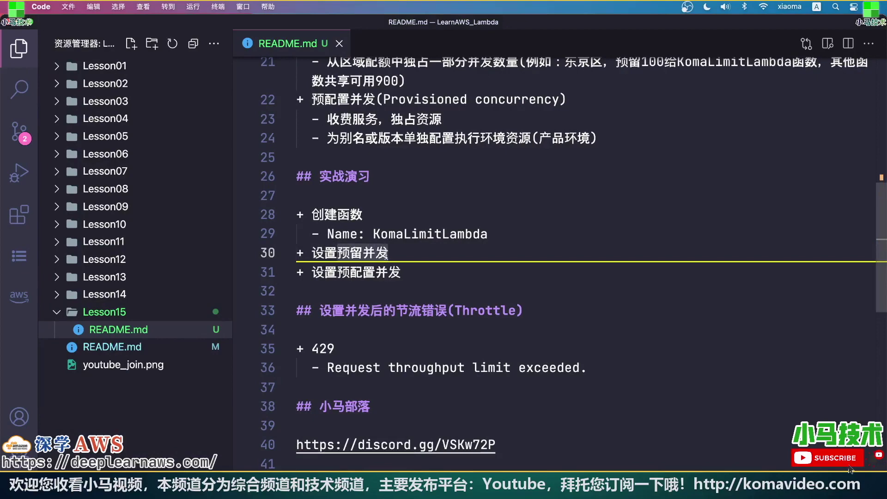
key(super+Tab)
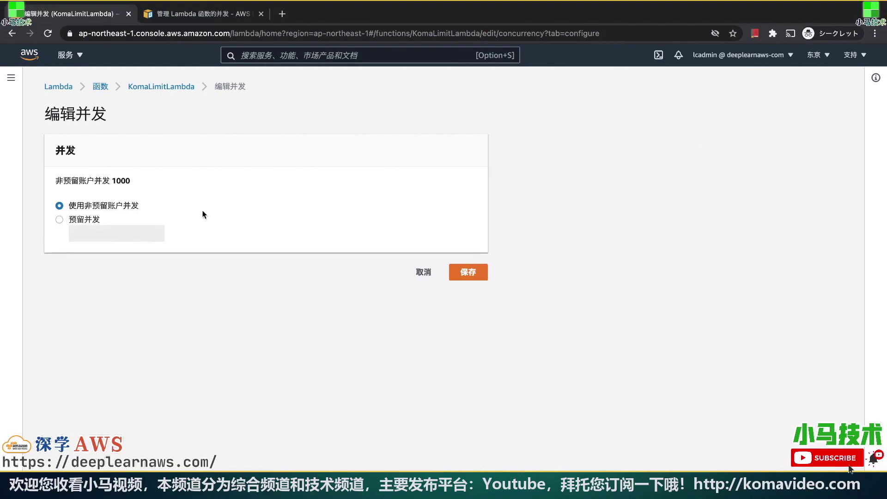
double_click(121, 181)
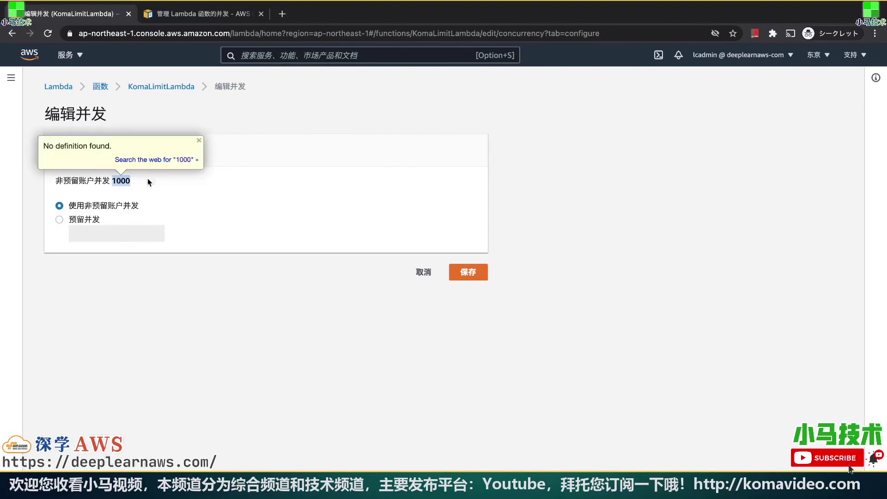
click(229, 182)
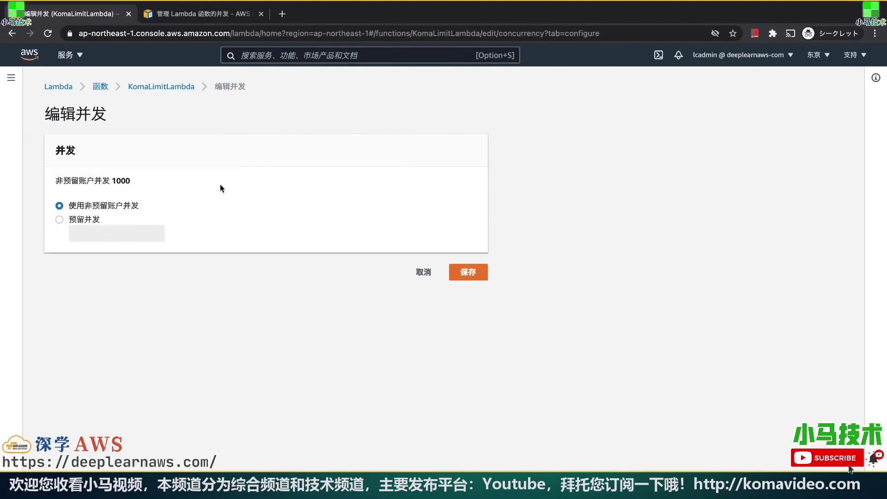
drag(128, 86, 205, 119)
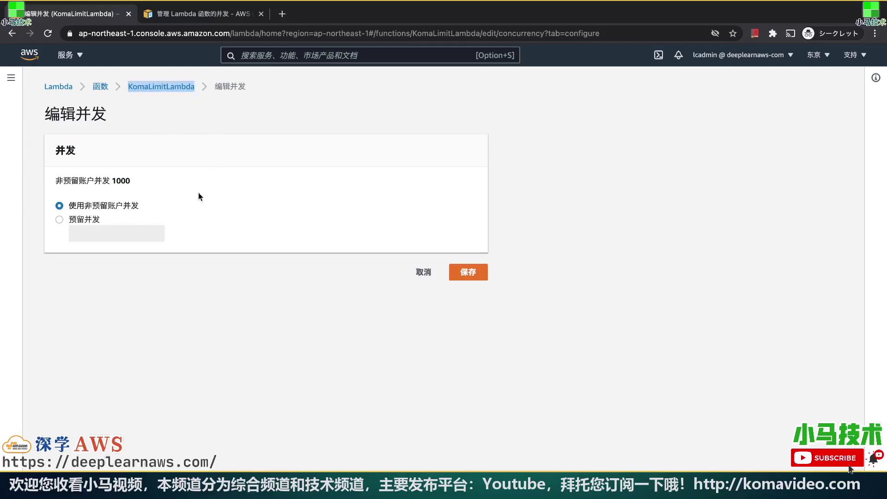
click(187, 211)
Switch KomaLimitLambda to reserved concurrency (预留并发), set it to 100, and save the change
click(84, 221)
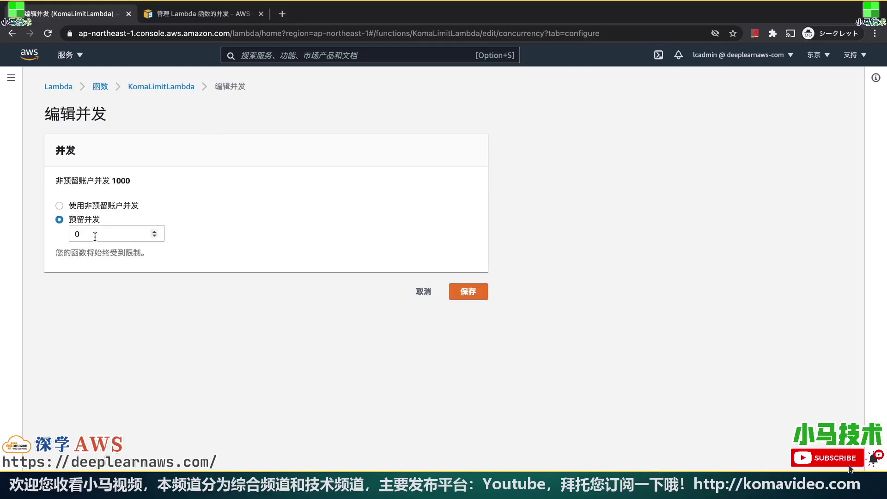
click(93, 234)
key(BackSpace)
text(100)
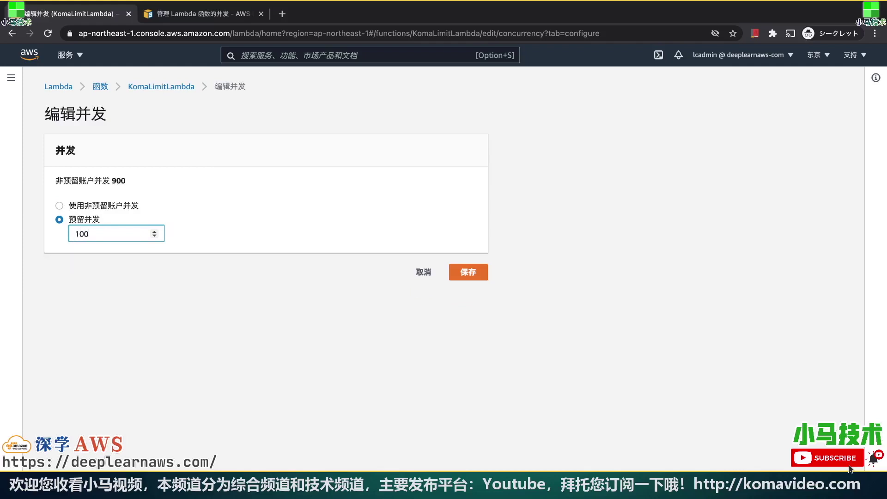
click(281, 333)
drag(195, 87, 126, 88)
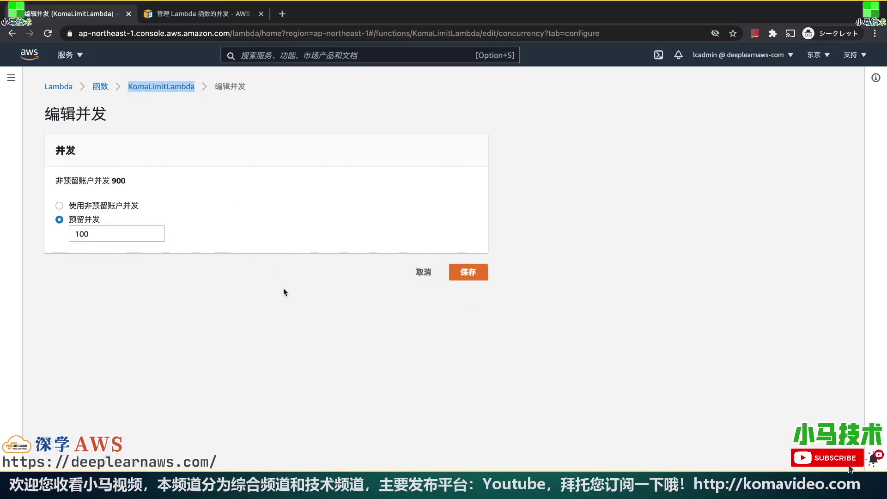
click(406, 336)
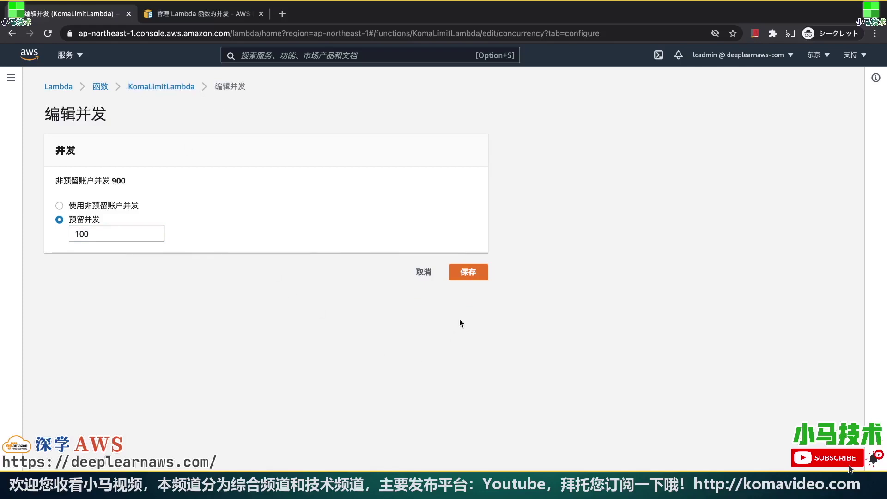
click(468, 273)
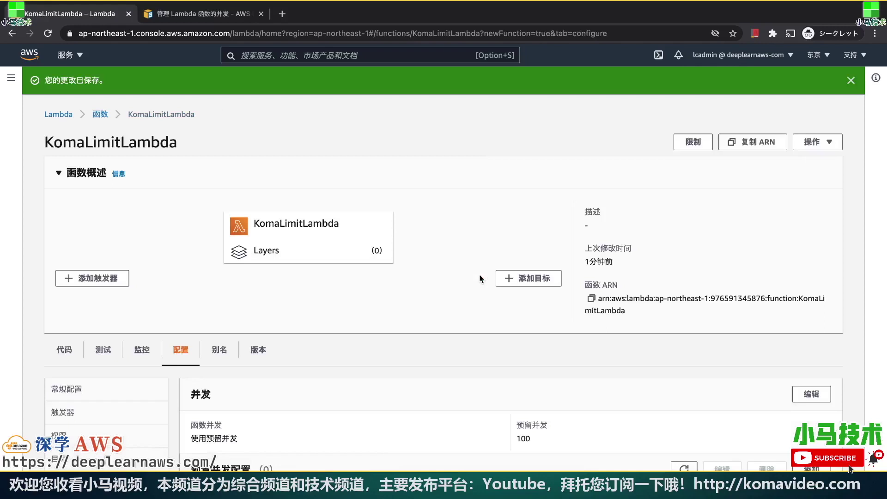
Reopen the concurrency settings to check the remaining unreserved account concurrency and leave them without saving
scroll(480, 278, down, 3)
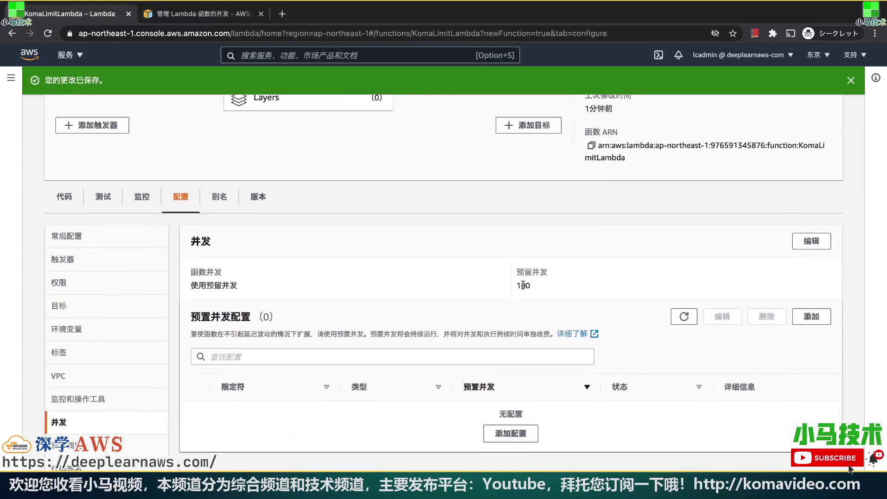
click(522, 285)
click(700, 254)
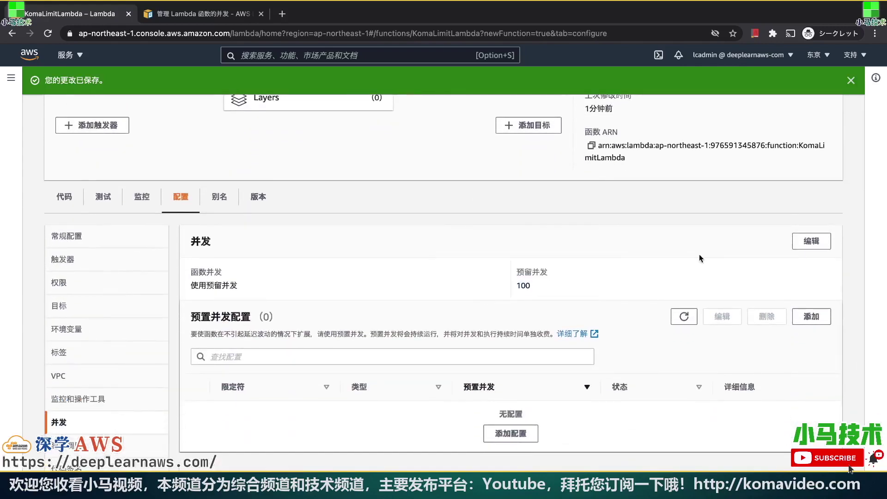
click(793, 245)
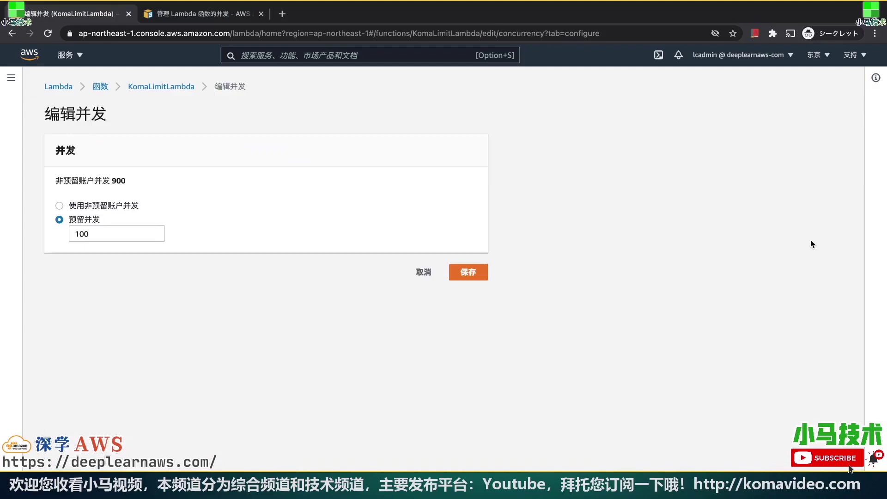
double_click(123, 180)
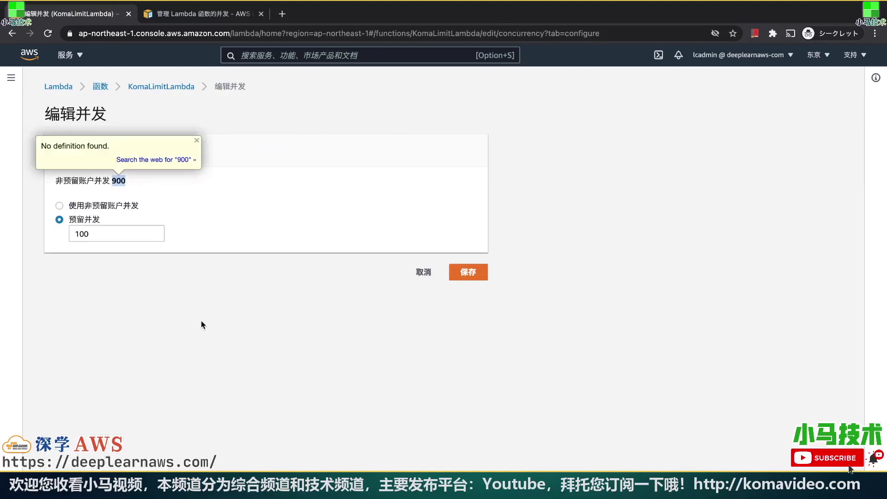
click(429, 271)
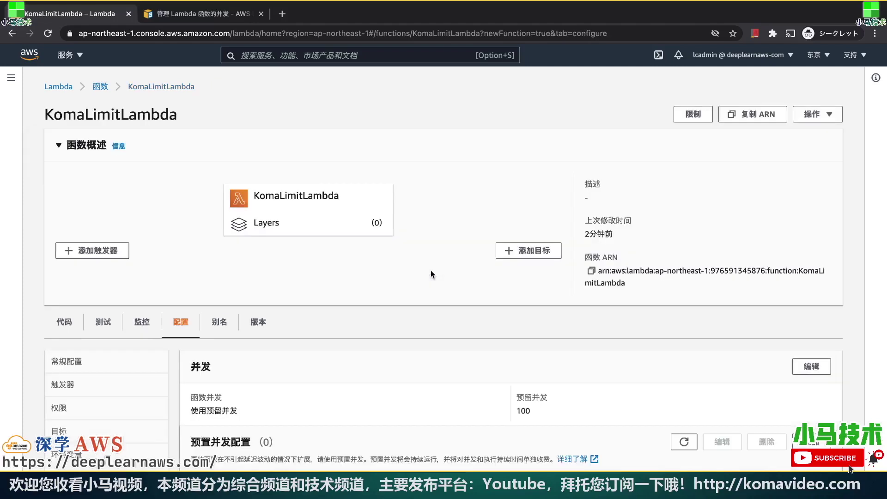
Examine the reserved concurrency value in the function's concurrency configuration
scroll(430, 272, down, 3)
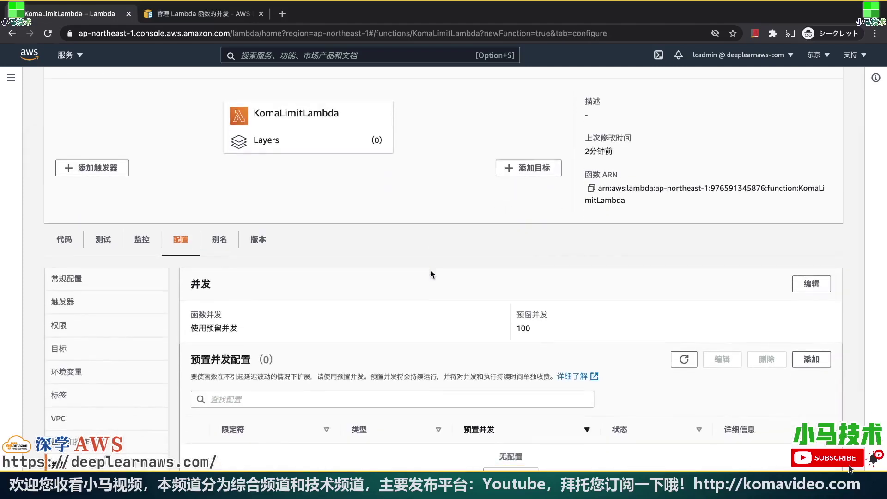
double_click(523, 328)
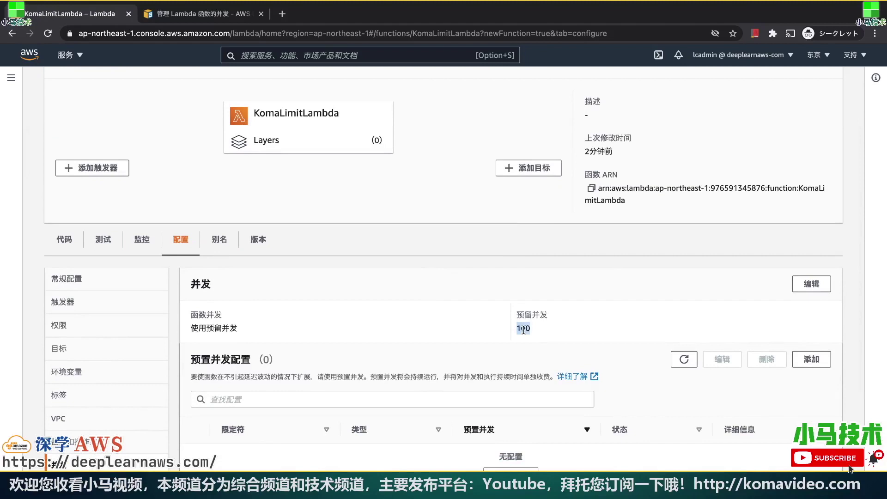
click(615, 334)
scroll(614, 331, down, 1)
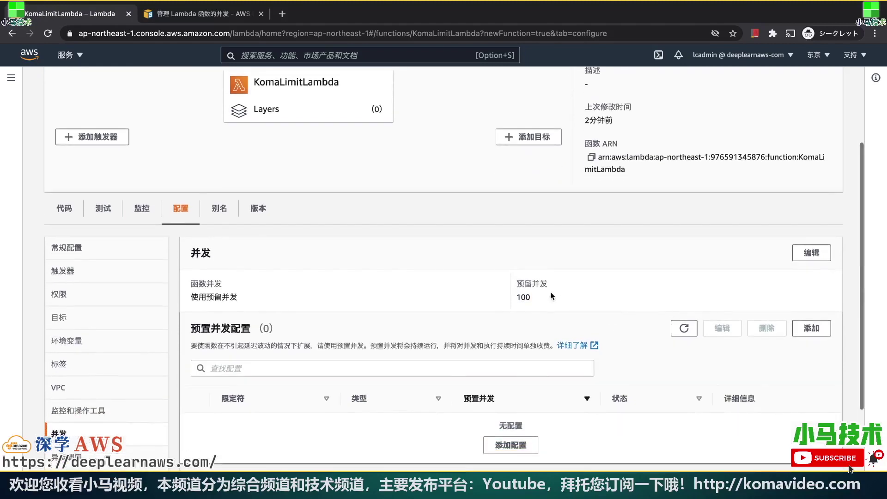
double_click(524, 296)
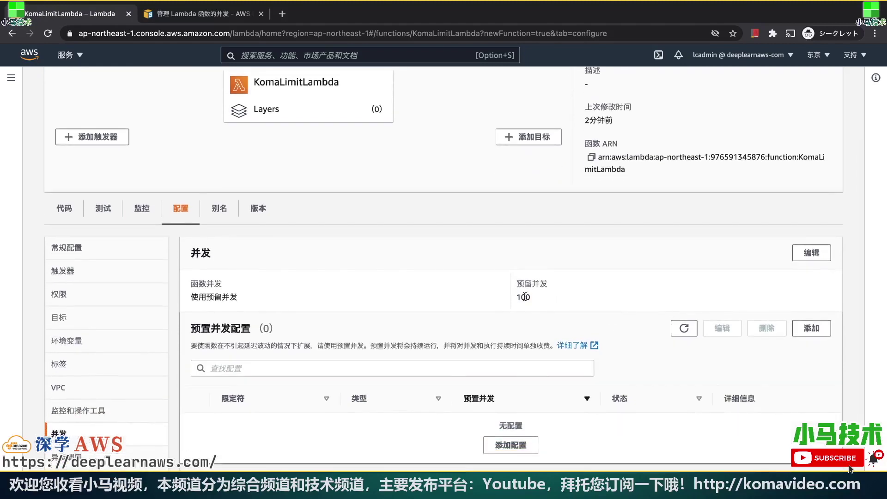
click(599, 305)
scroll(600, 306, down, 2)
double_click(524, 240)
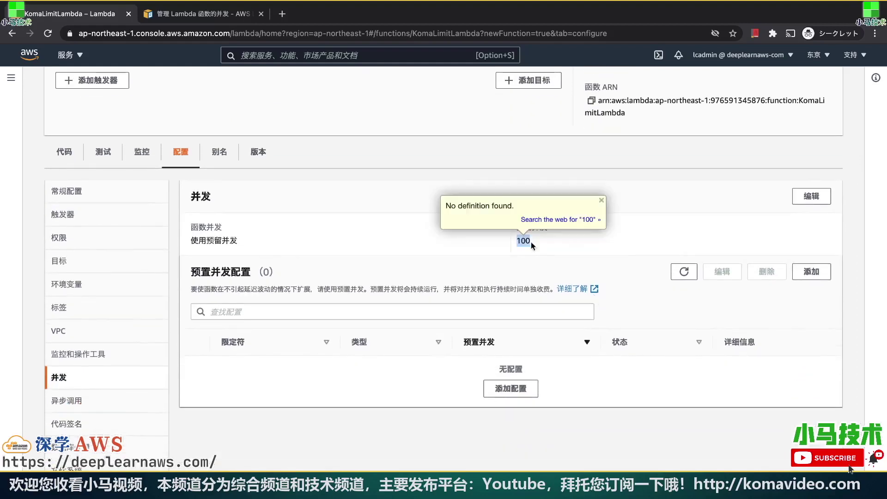
click(608, 245)
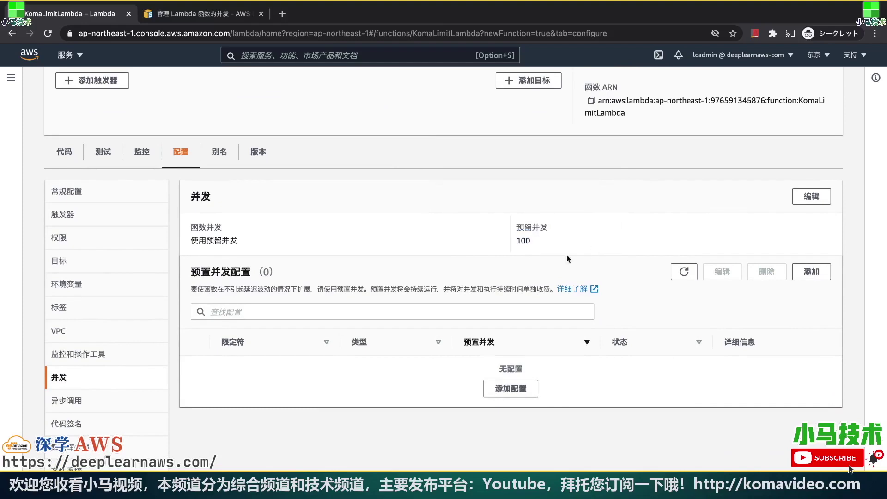
Check the provisioned concurrency item (设置预配置并发) in the README and return to the browser's provisioned concurrency section (预置并发配置)
key(ctrl+Left)
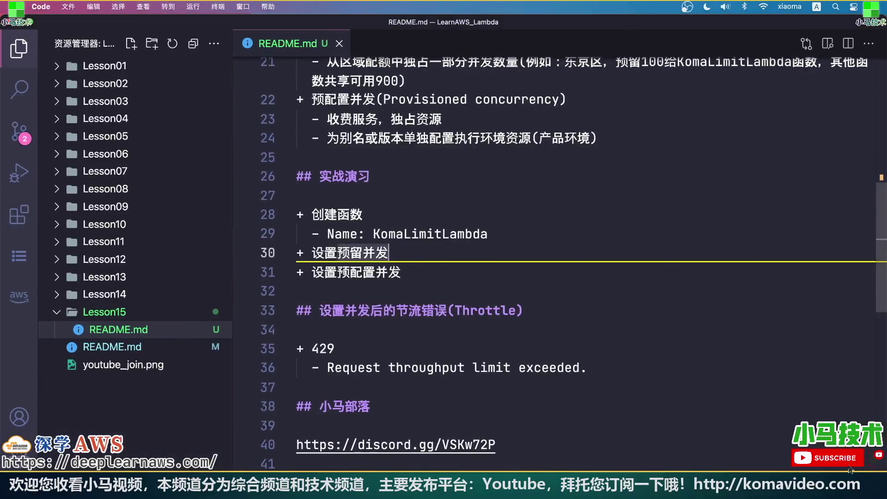
click(453, 279)
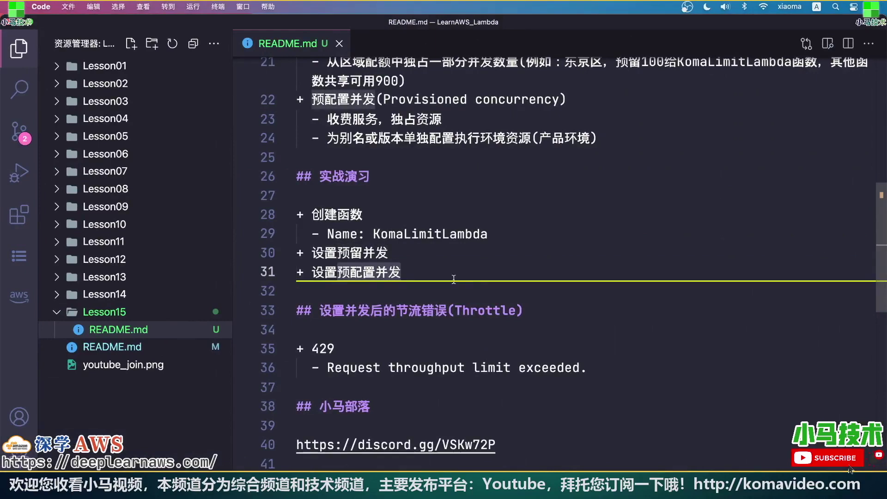
key(ctrl+Right)
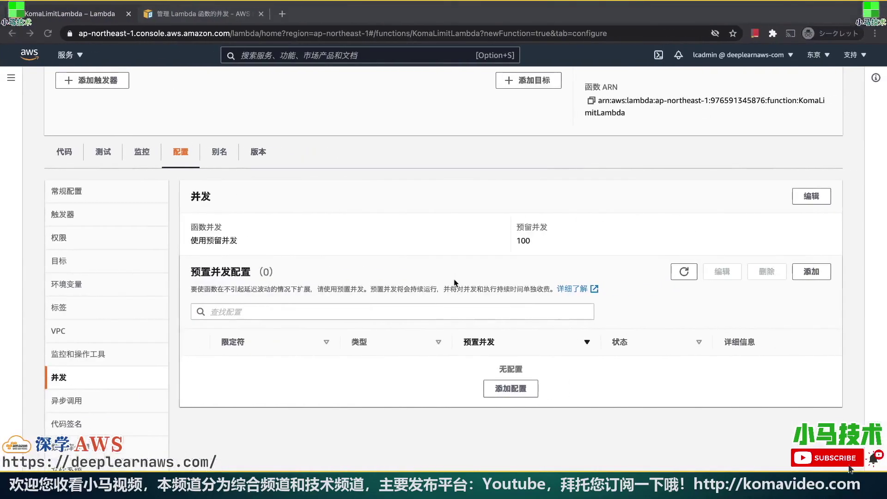
drag(191, 272, 251, 272)
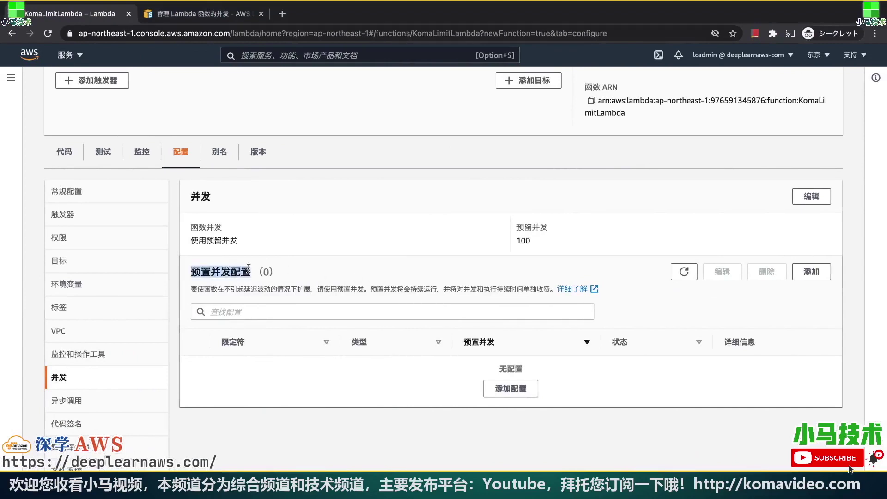
click(433, 412)
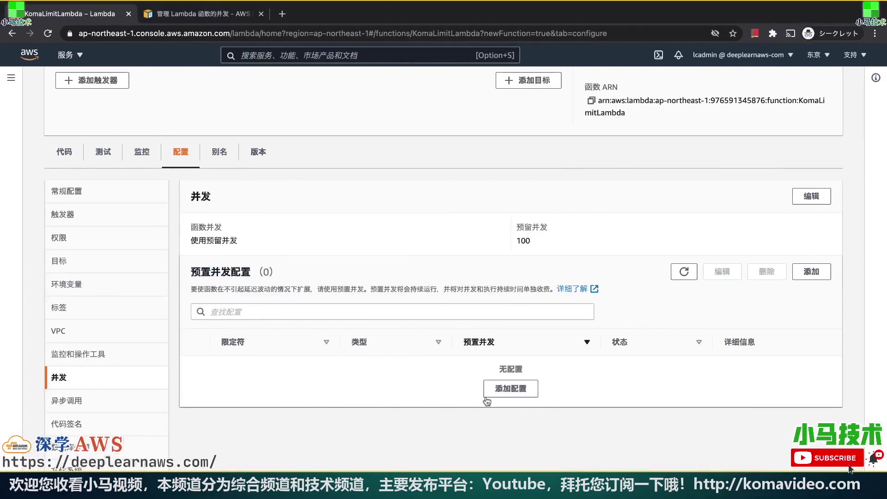
Start a provisioned concurrency configuration, try a value of 200, and set the provisioned concurrency to 100
click(531, 394)
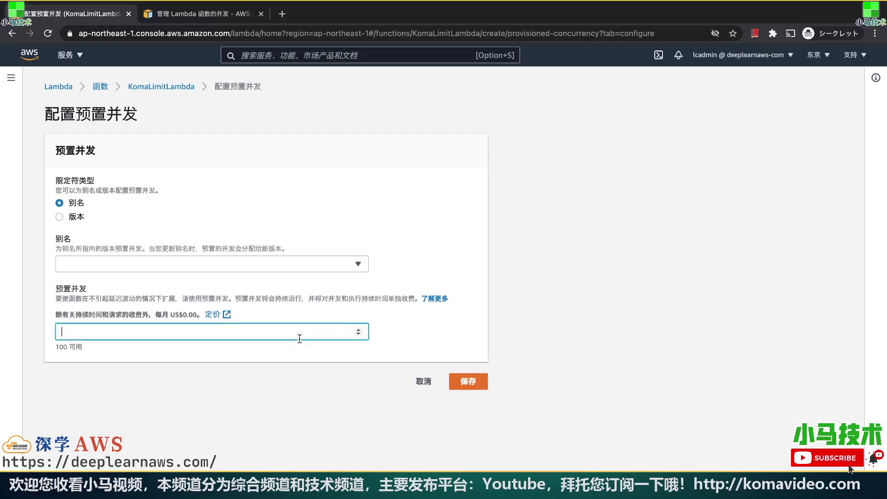
text(200)
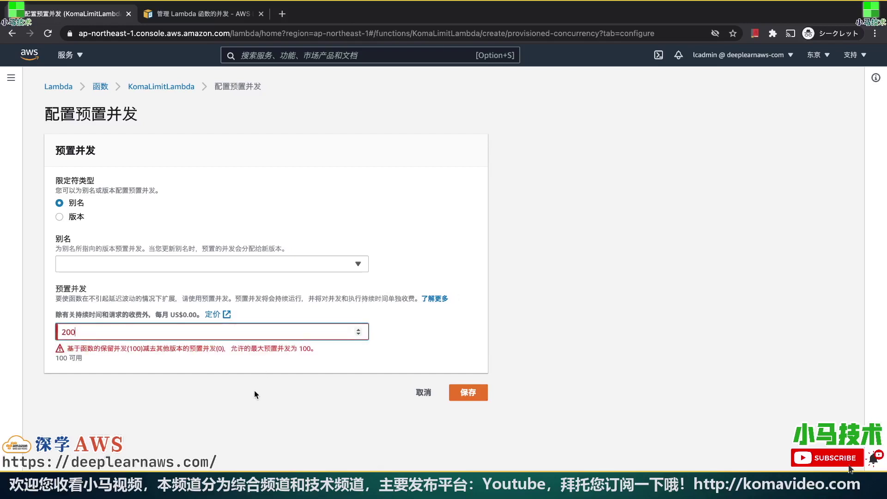
key(BackSpace)
key(BackSpace)
key(BackSpace)
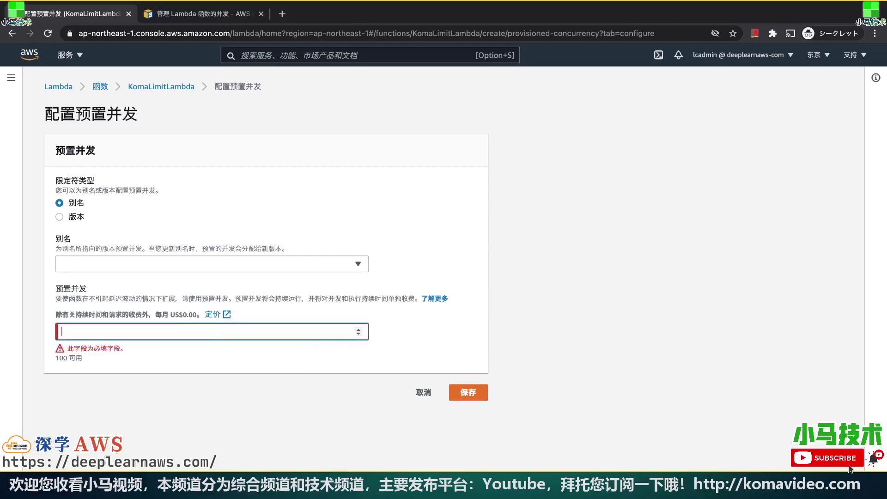
text(100)
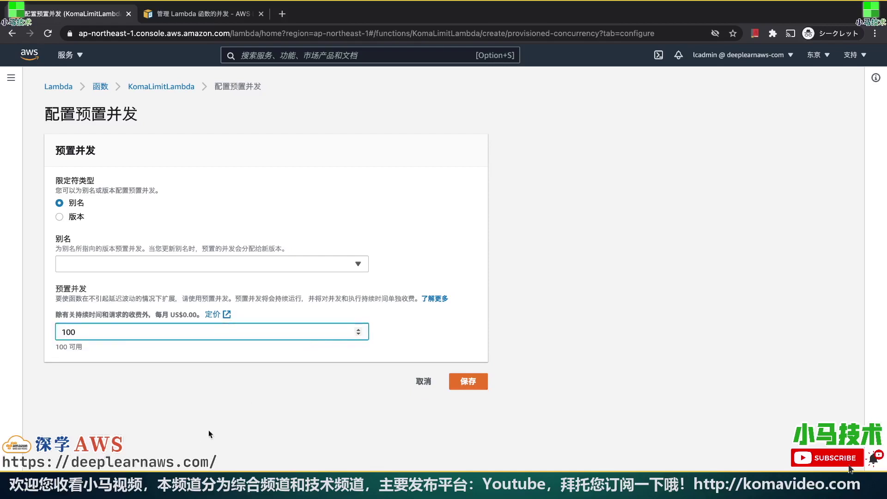
click(253, 410)
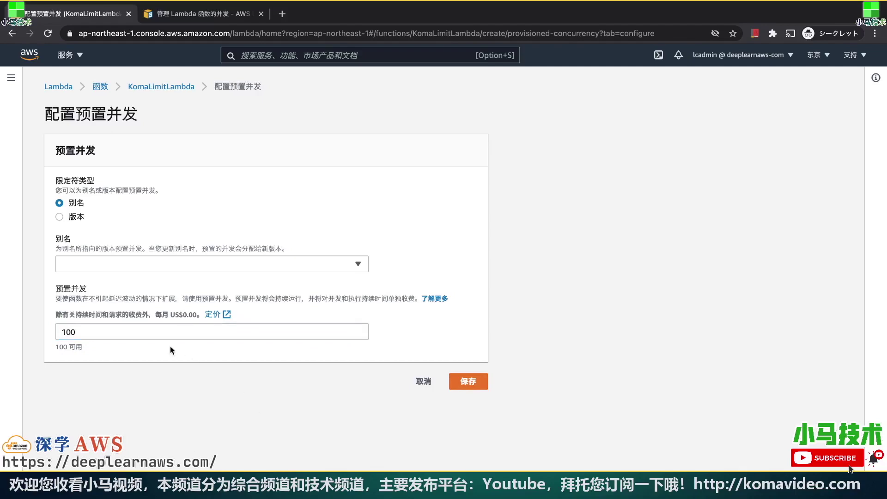
Open the pricing page (定价) linked from the provisioned concurrency form and examine the AWS Lambda prices
click(216, 315)
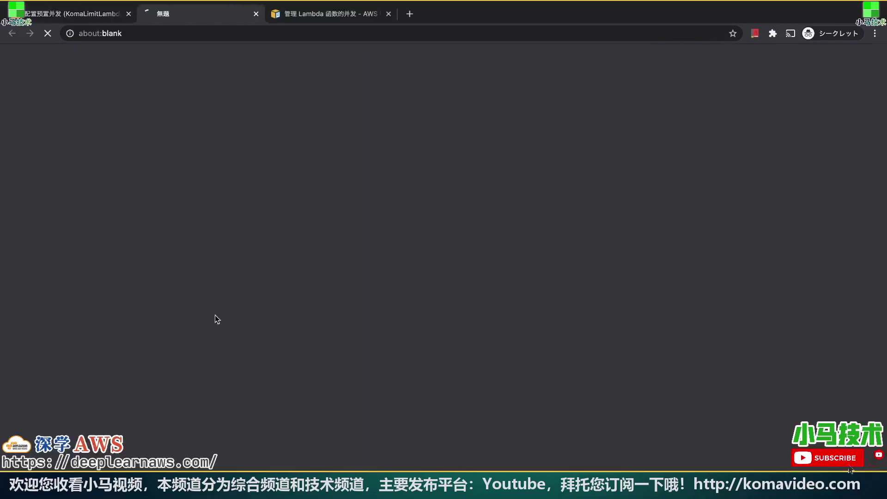
scroll(466, 391, down, 1)
scroll(466, 391, down, 6)
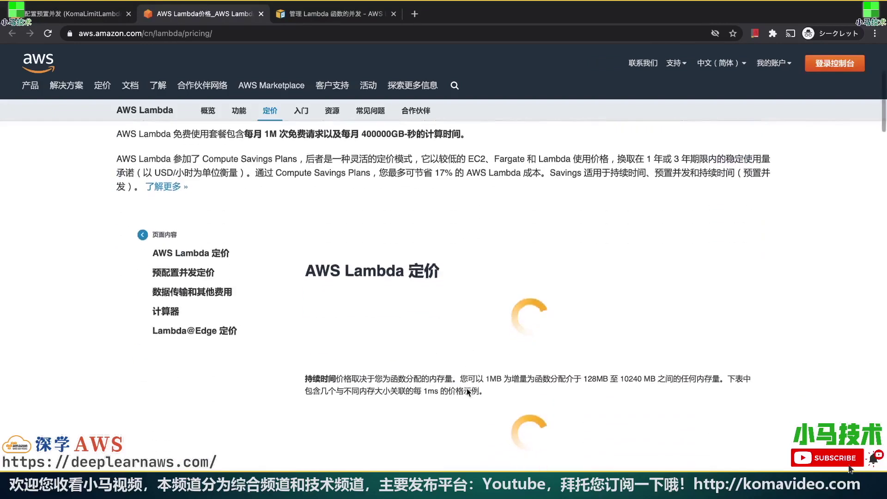
scroll(467, 392, down, 1)
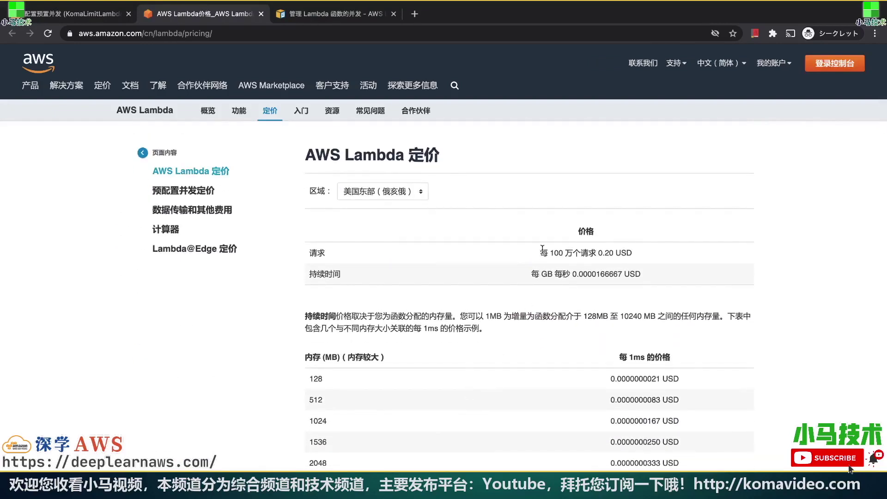
Switch the pricing region to 亚太地区（东京） and examine the request price and the duration prices per memory size
drag(541, 252, 636, 257)
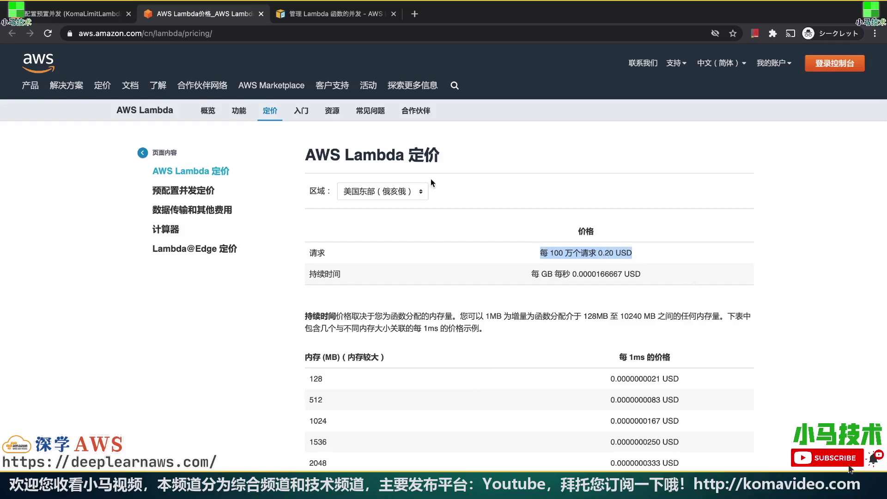
click(392, 192)
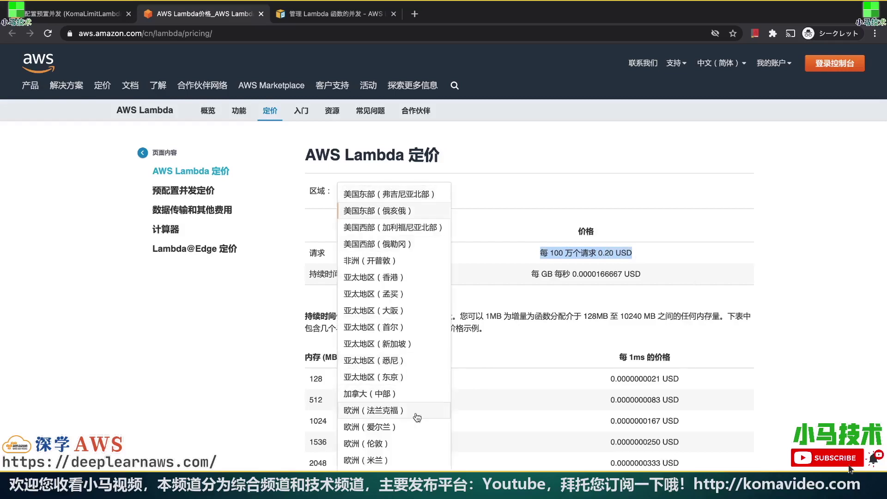
click(395, 378)
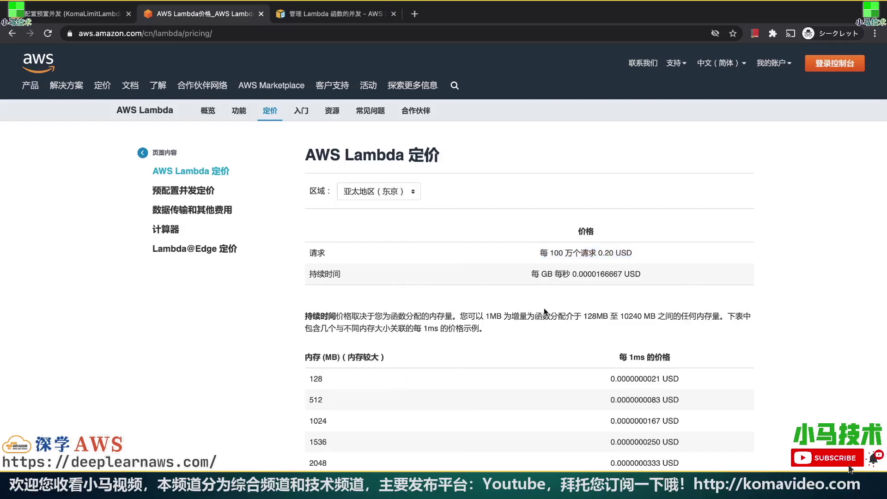
drag(540, 253, 632, 253)
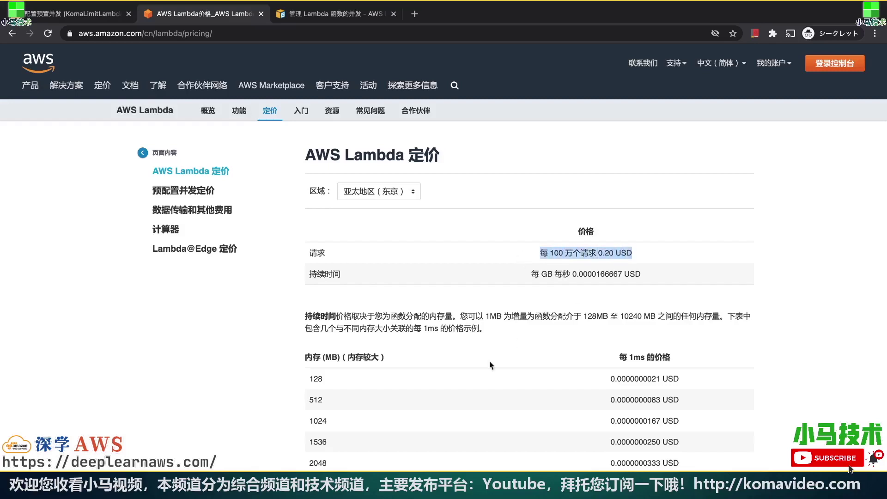
scroll(483, 367, down, 2)
scroll(483, 370, down, 2)
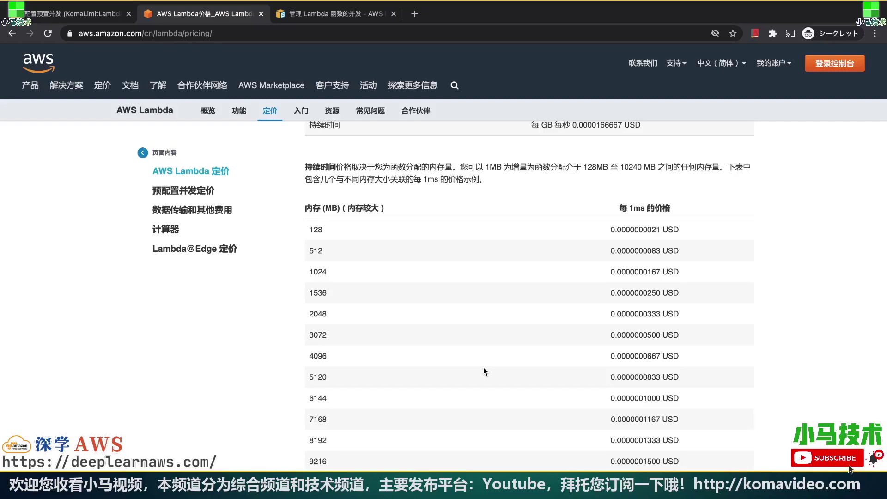
scroll(484, 371, up, 1)
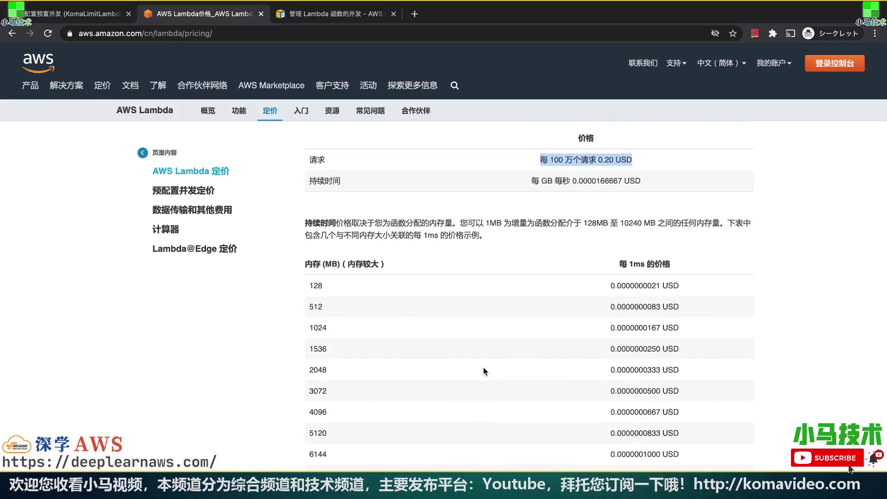
Return to the provisioned concurrency form, check the alias (别名) and version (版本) qualifier options, and cancel the form
click(76, 18)
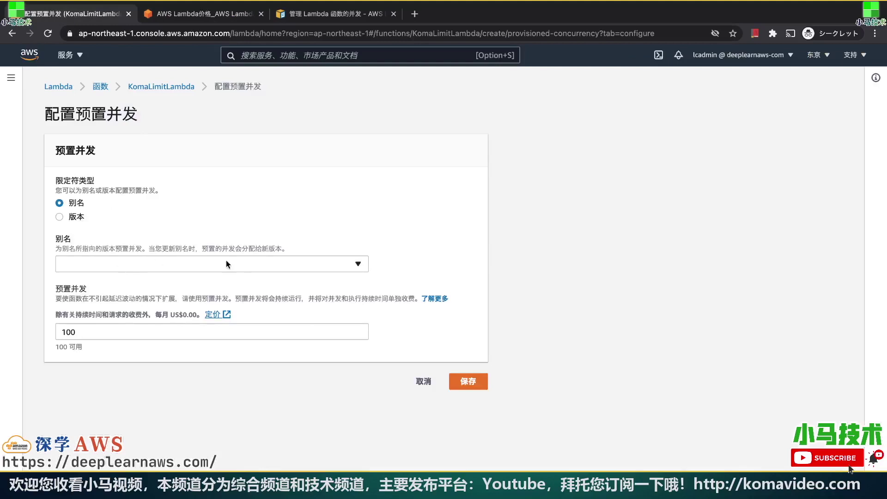
click(240, 265)
click(74, 216)
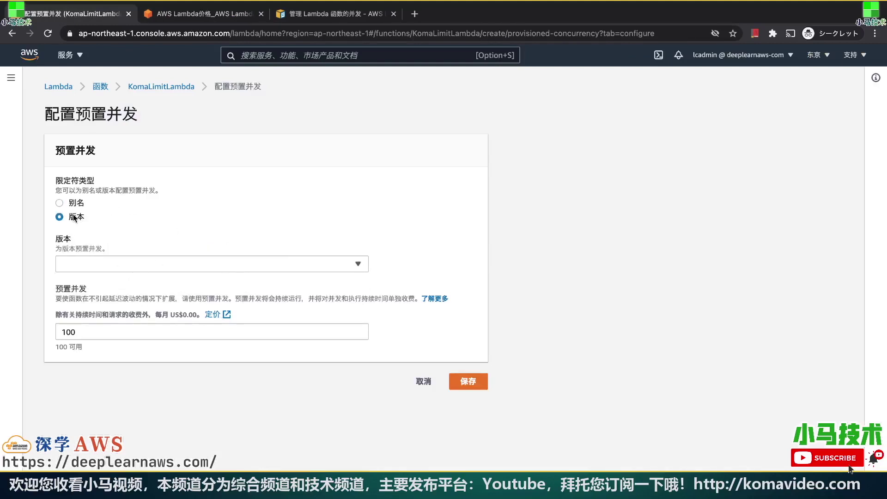
click(73, 204)
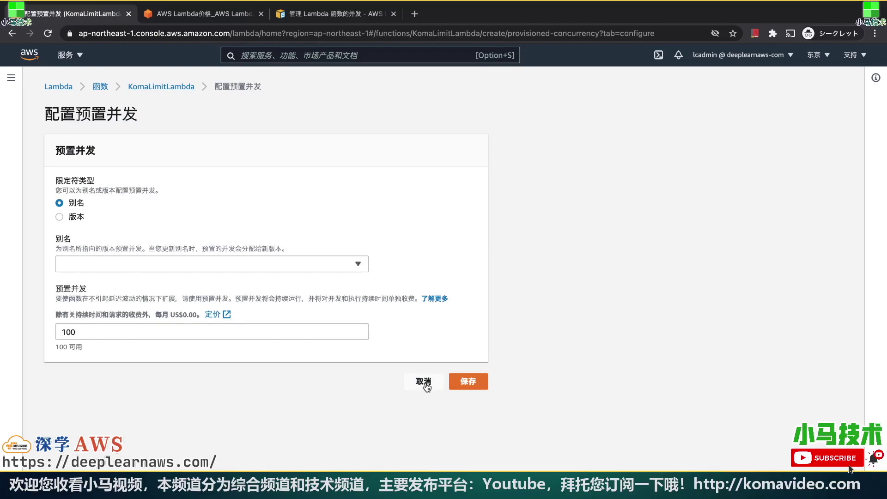
click(424, 382)
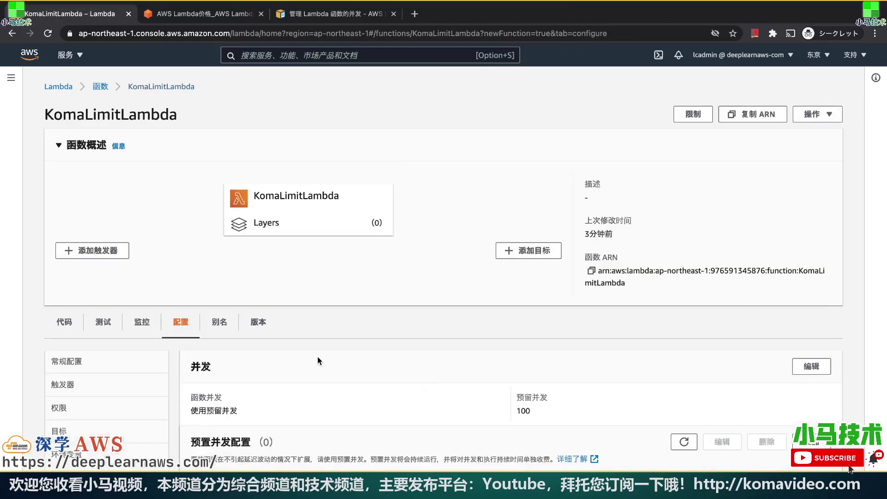
Check the published versions (版本) and the aliases (别名) of the KomaLimitLambda function
scroll(317, 356, down, 2)
click(258, 259)
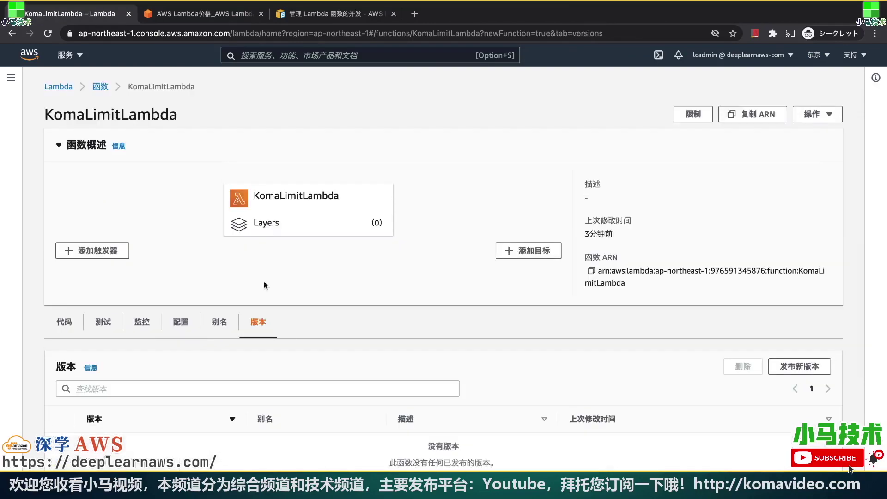
scroll(264, 281, down, 2)
click(224, 278)
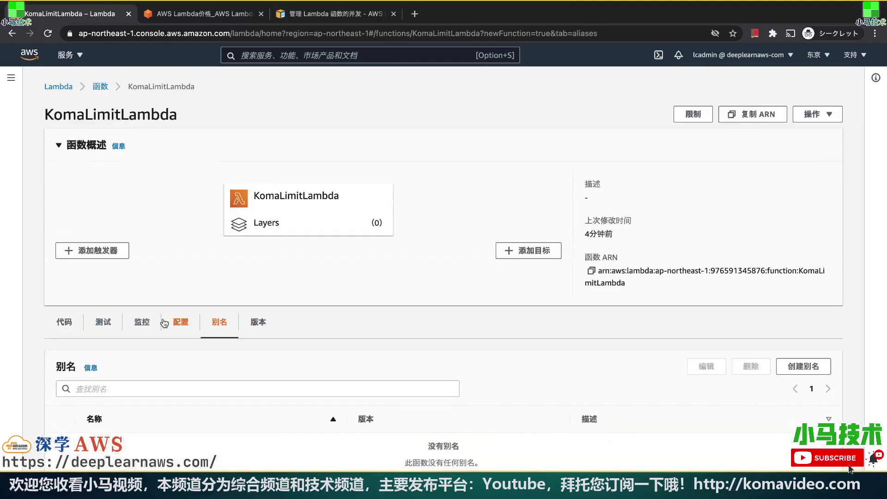
Try a provisioned concurrency configuration with the alias (别名) qualifier and a value of 100, and cancel it
click(180, 322)
scroll(375, 398, down, 3)
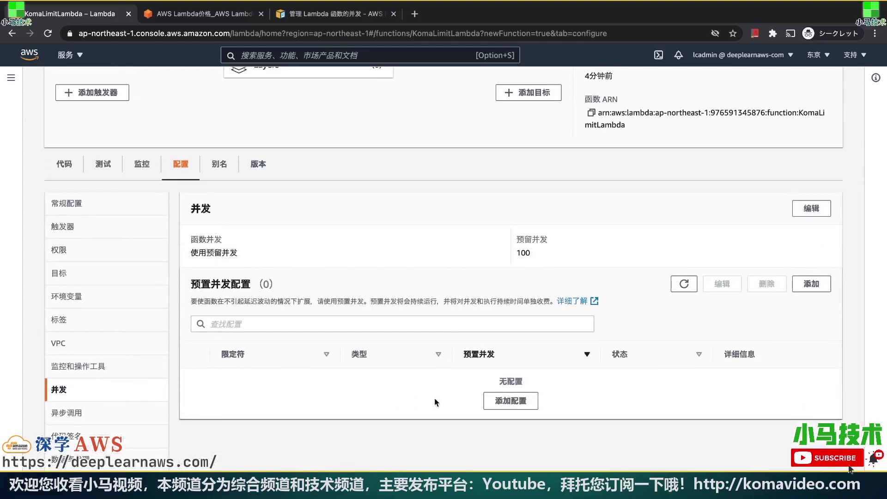
click(490, 402)
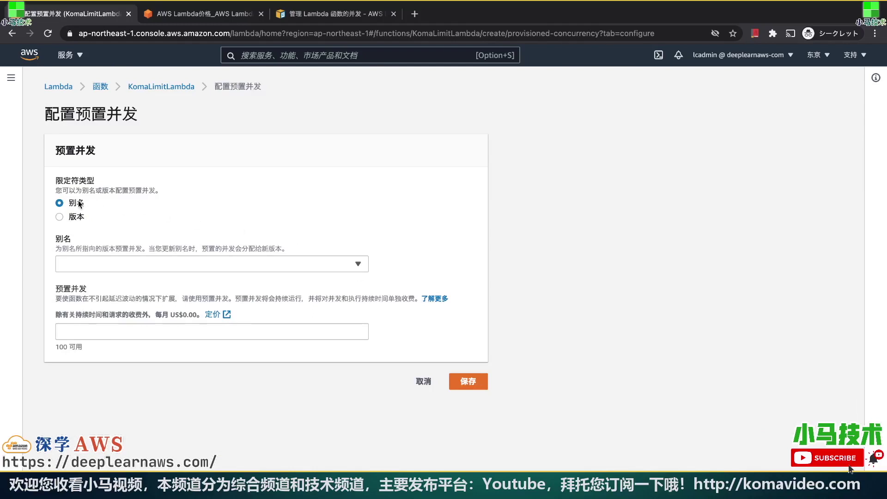
click(358, 263)
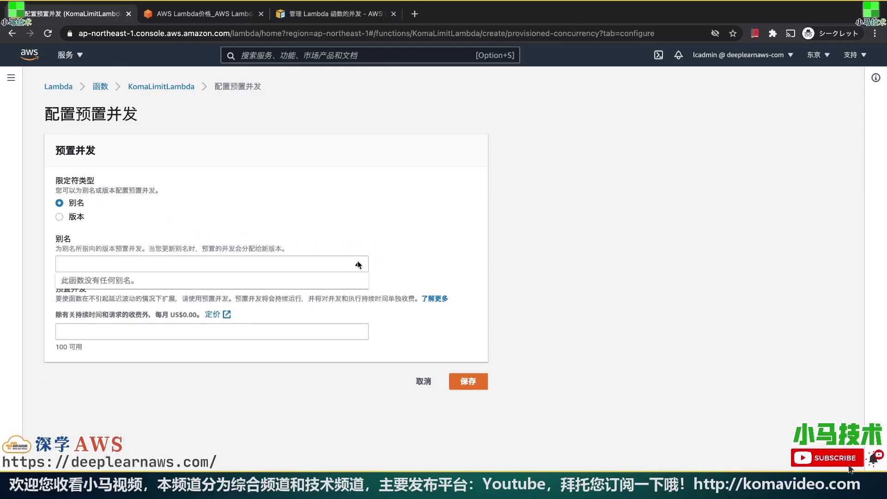
click(253, 332)
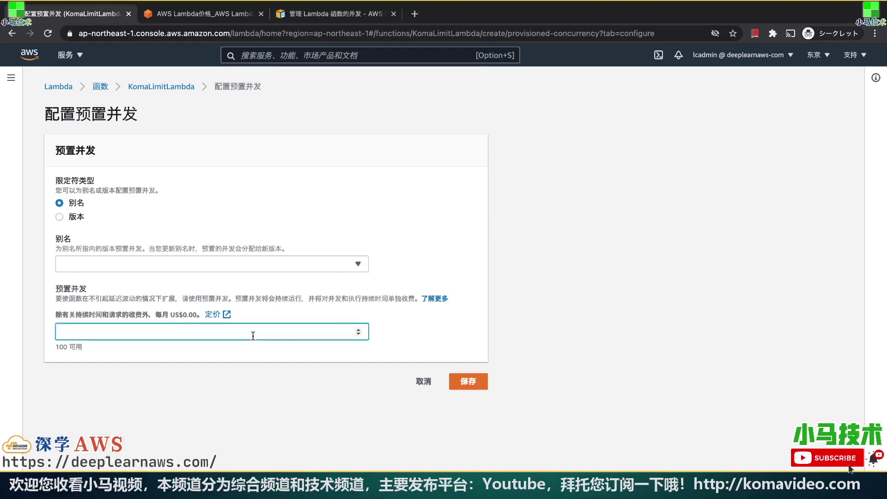
text(100)
click(245, 405)
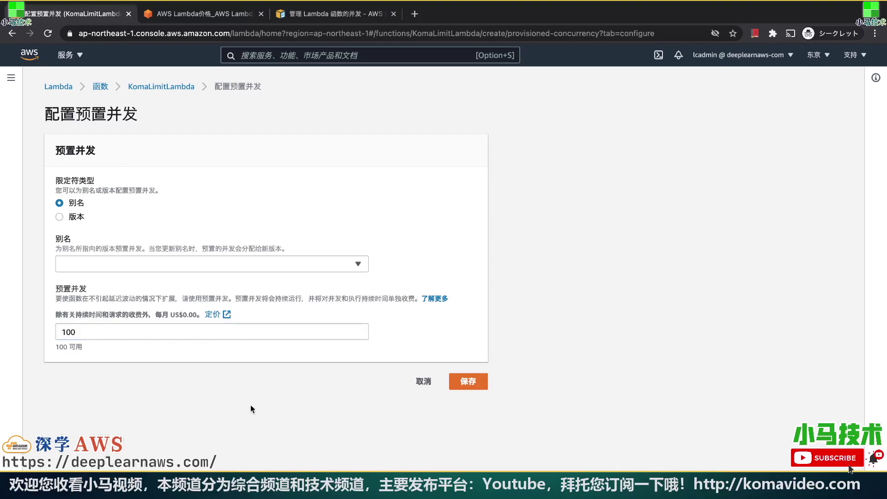
click(423, 381)
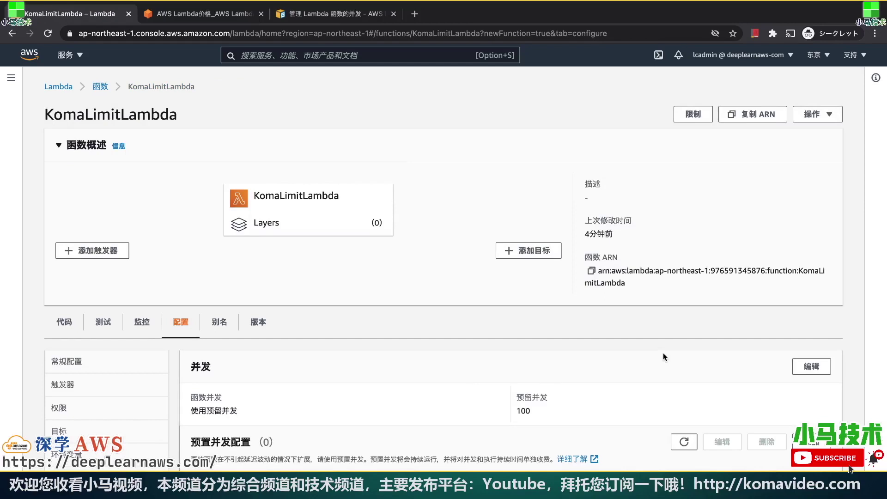
Switch to the README in VS Code and highlight the throttling error heading (Throttle) and the message text under 429
key(ctrl+Left)
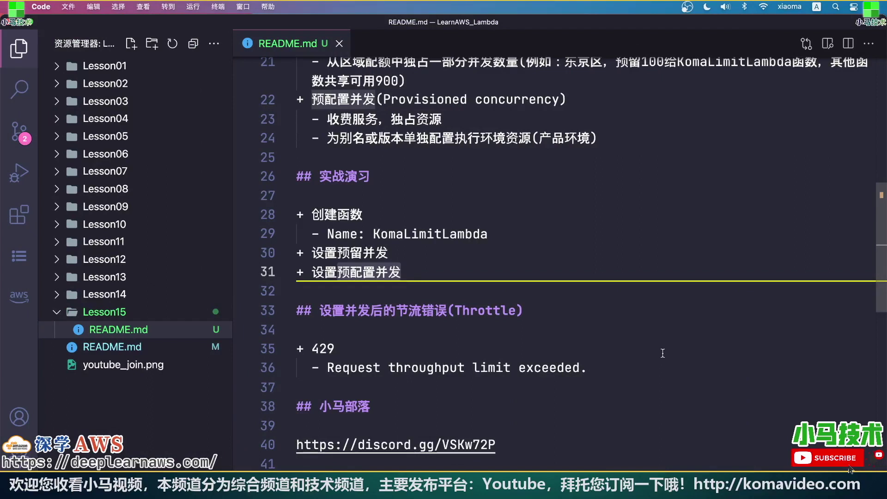
drag(319, 309, 531, 302)
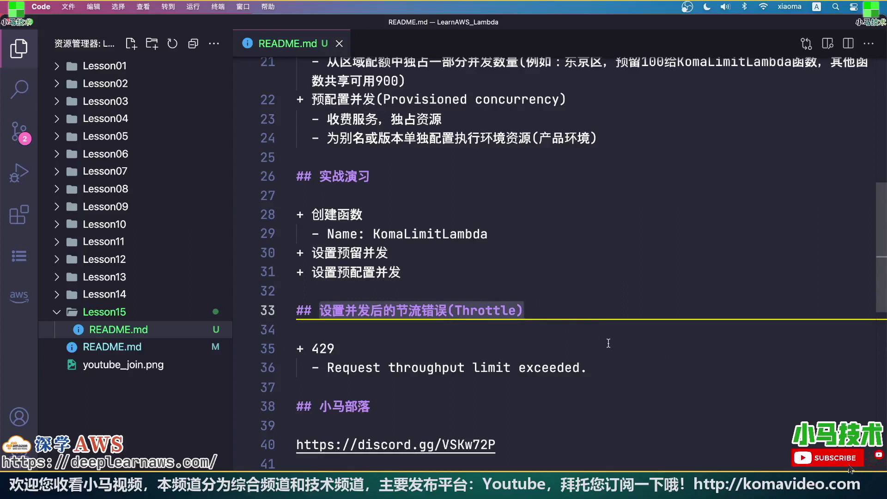
drag(327, 367, 598, 361)
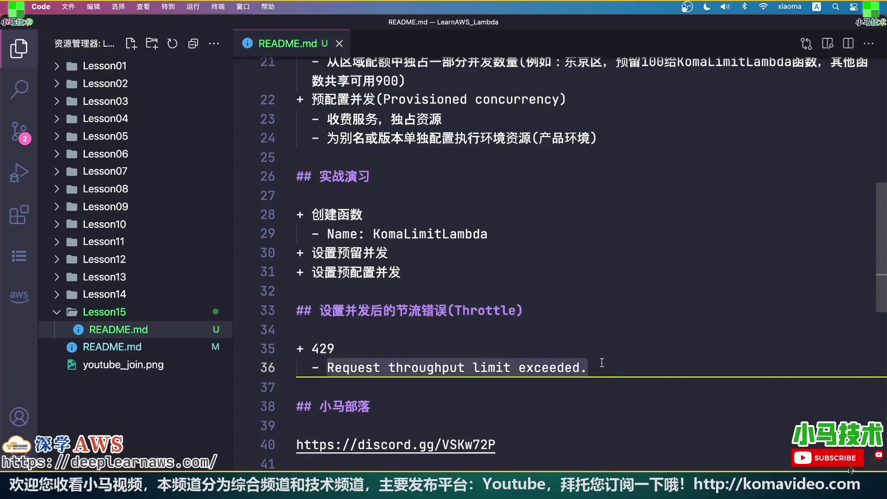
Review the README's whole throttling error section, lines 33 to 36, and return to the document's title line
key(Up)
key(Up)
key(Up)
key(Up)
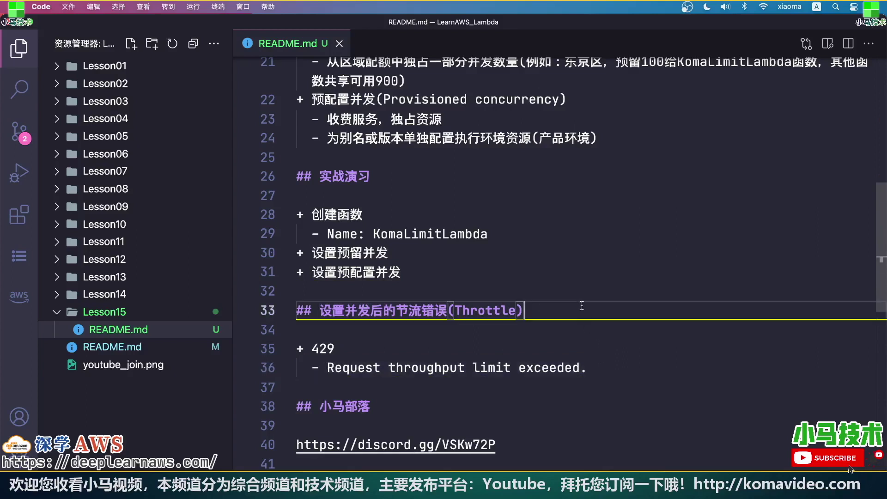
key(Down)
key(shift+Down)
key(shift+Down)
key(shift+Down)
key(shift+Down)
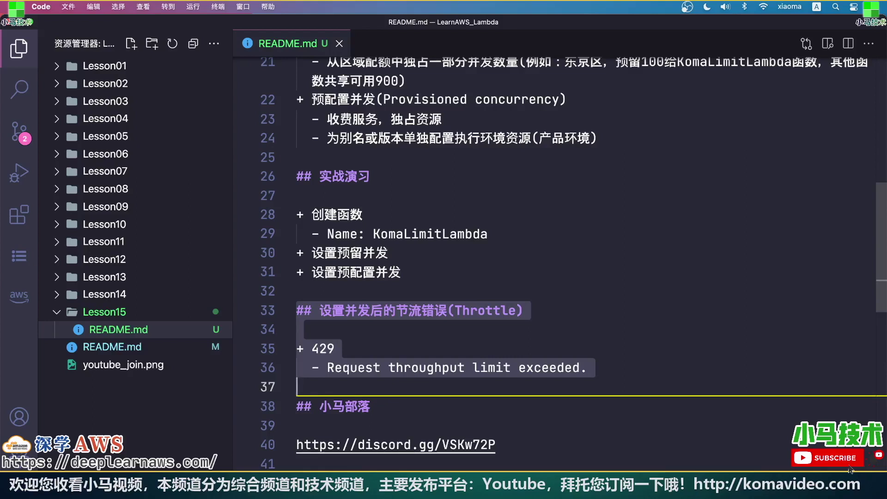
click(628, 373)
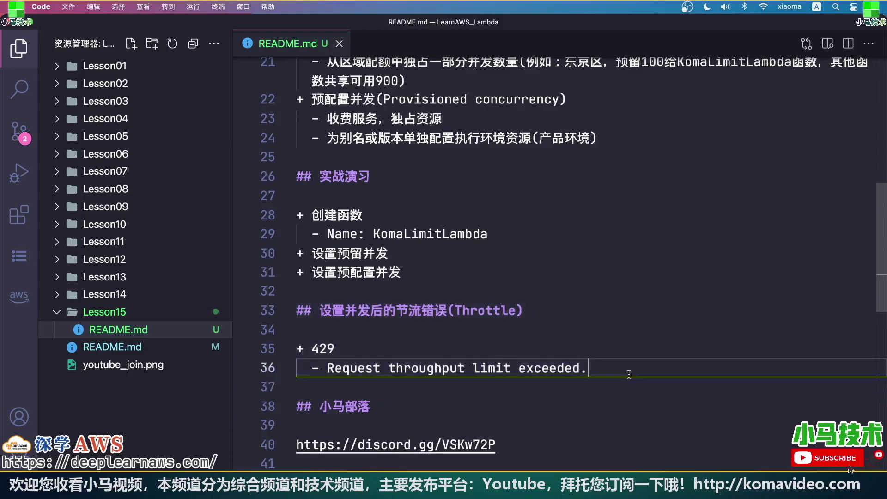
scroll(628, 373, up, 10)
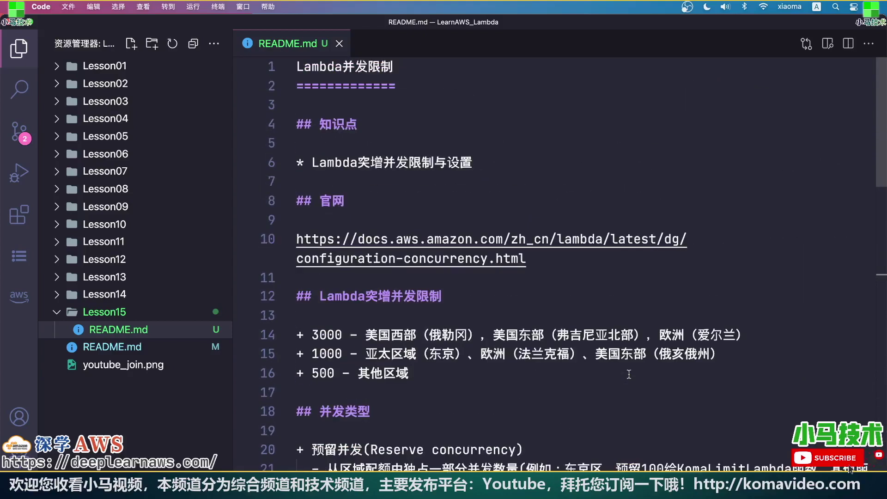
click(542, 65)
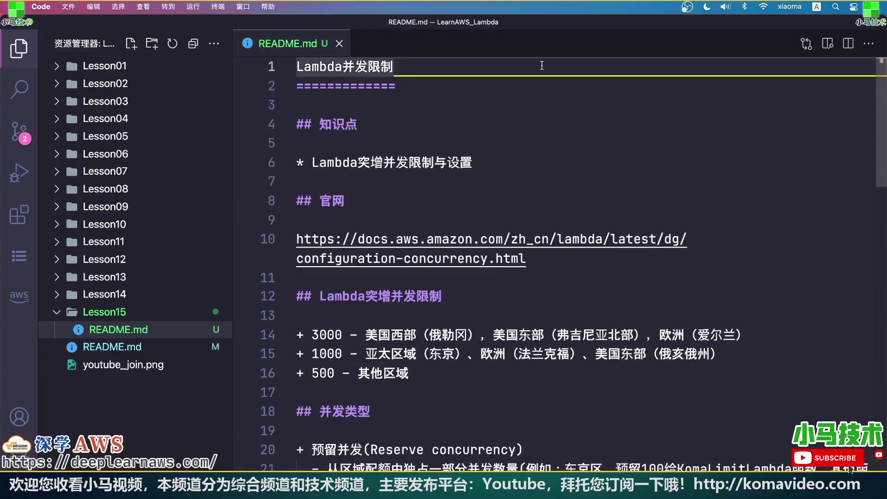